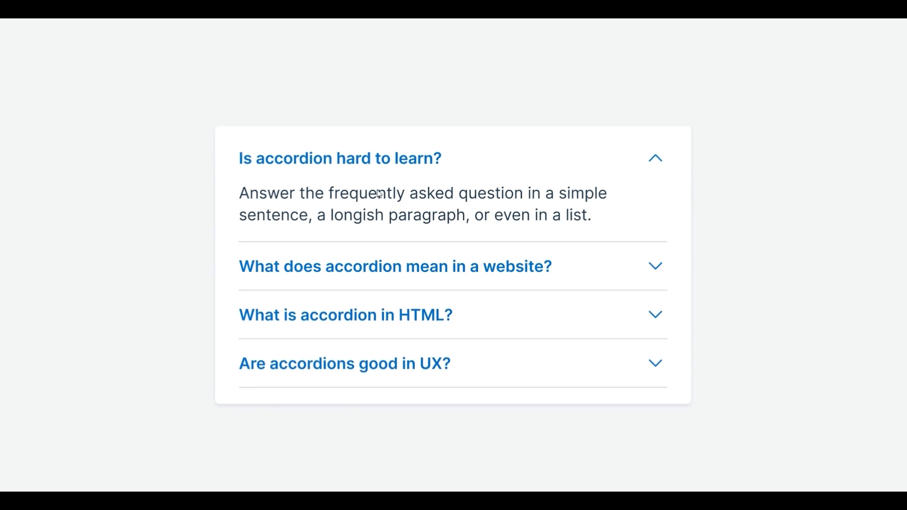
Step: Try out the finished accordion by collapsing and expanding its first question
left_click(395, 164)
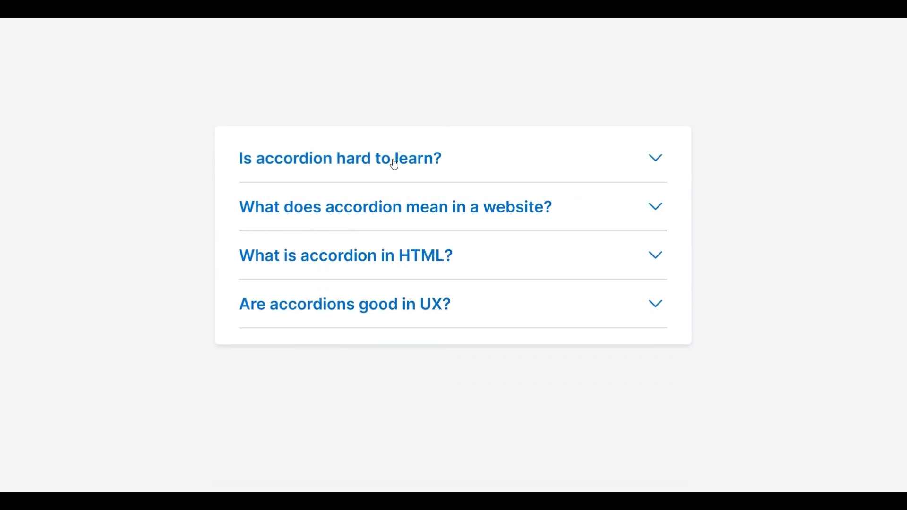
left_click(395, 164)
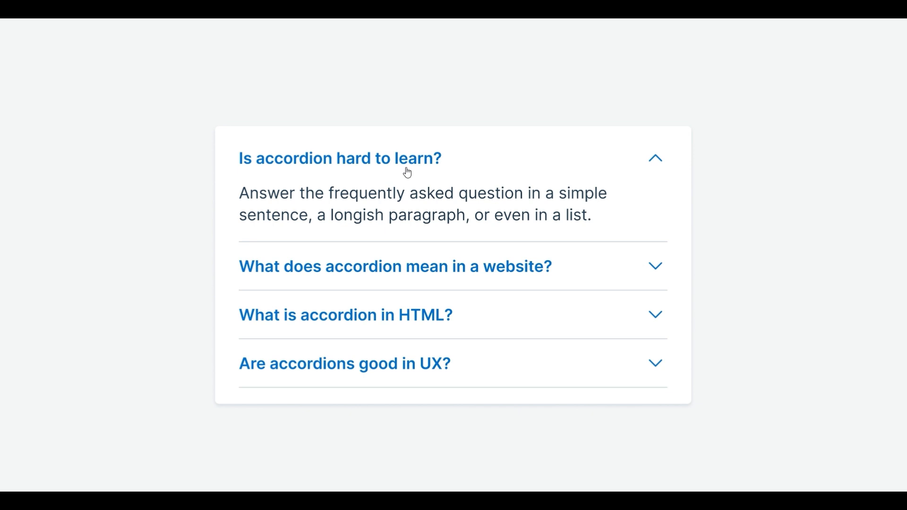
left_click(408, 172)
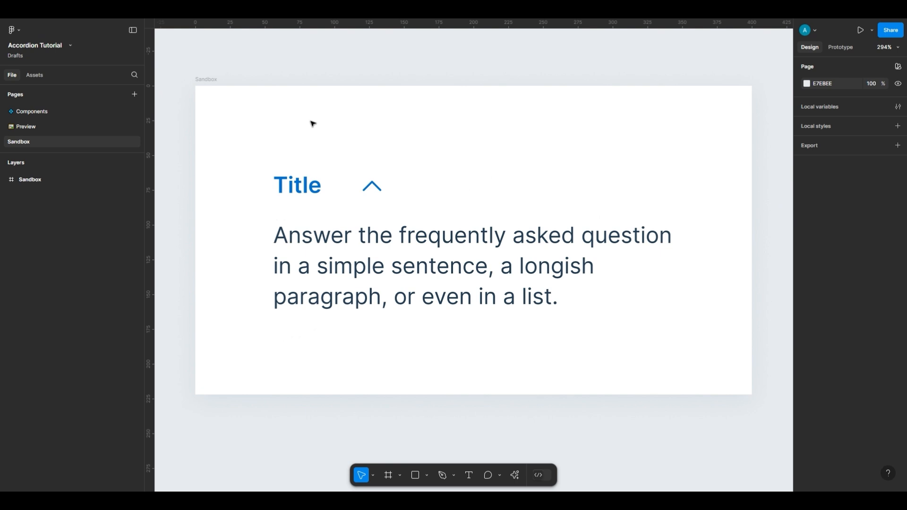
Step: Wrap the title and dropdown icon in an auto layout frame, and wrap that frame with the body text in another
left_click(302, 185)
left_click(369, 192)
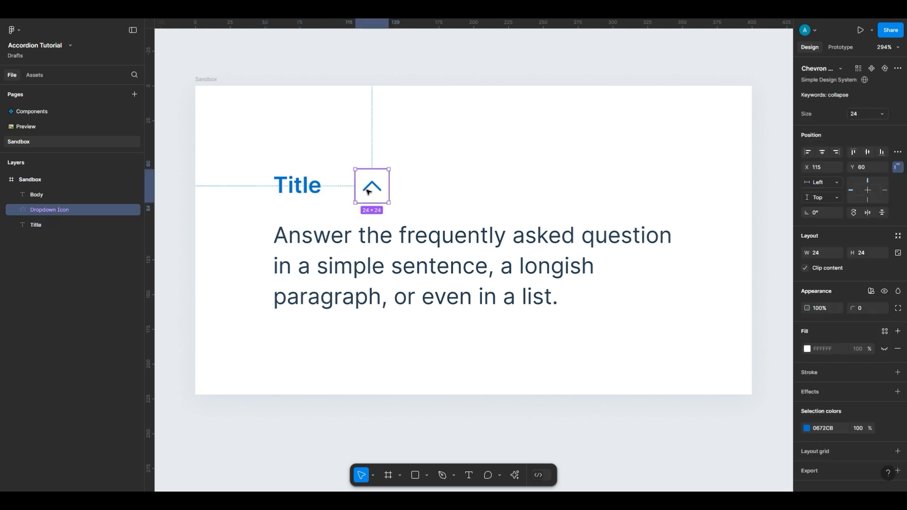
left_click(395, 262)
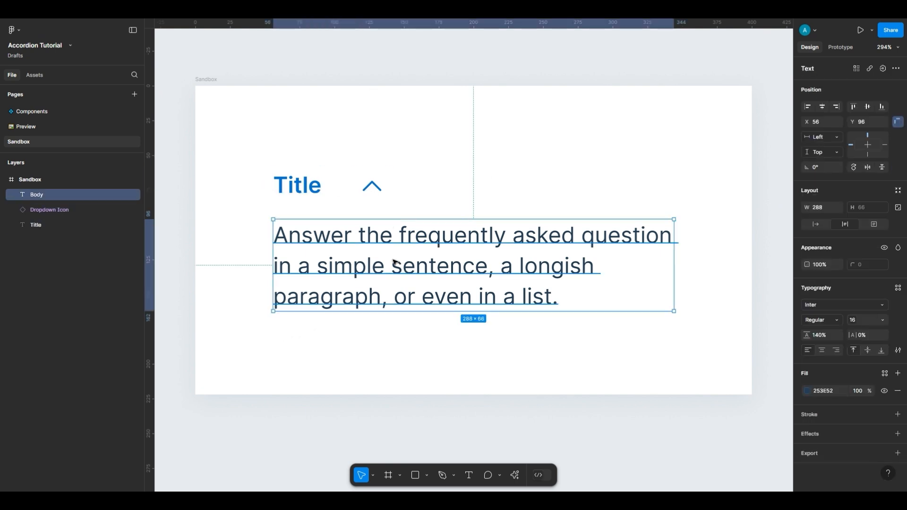
left_click_drag(429, 203, 286, 166)
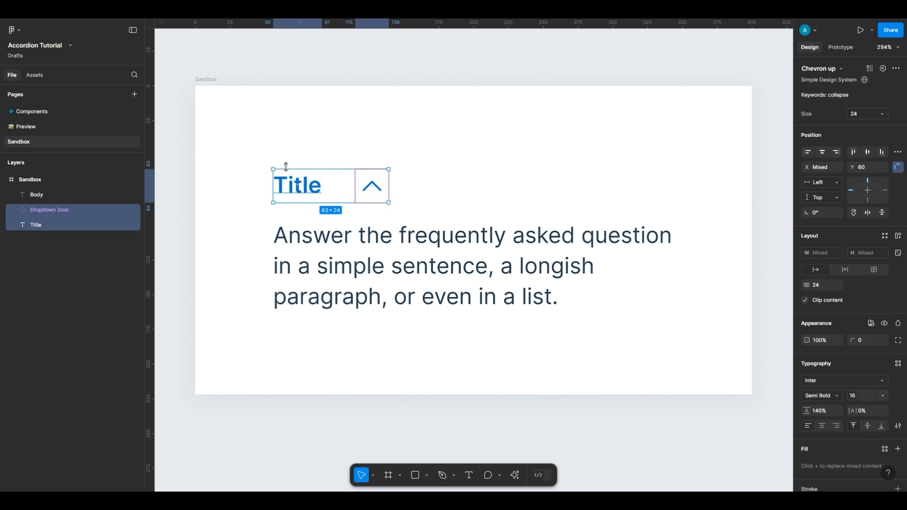
key("shift+a")
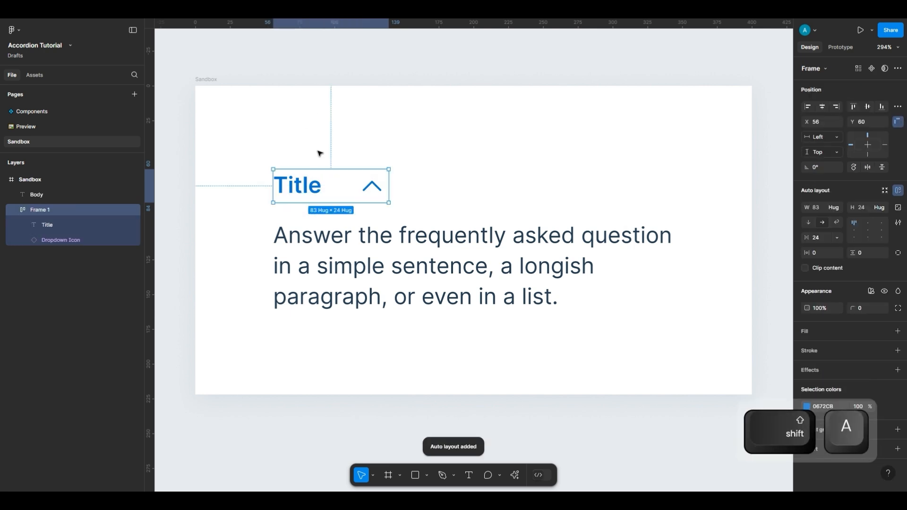
left_click(378, 245, "shift")
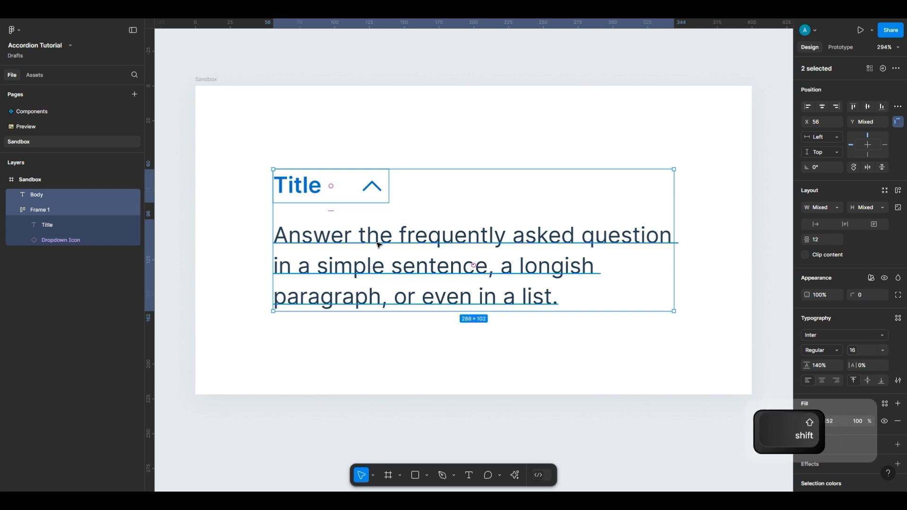
key("shift+a")
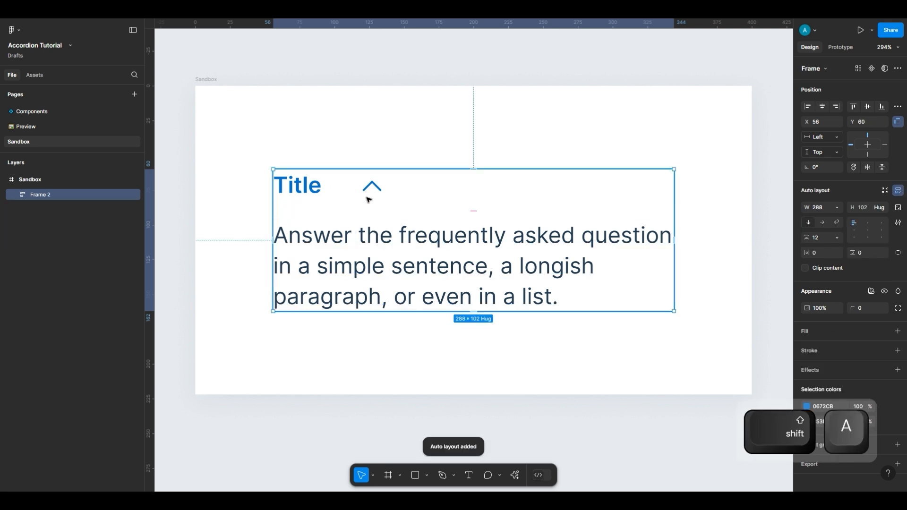
Step: Set the title row's width to fill container and its horizontal gap to Auto
double_click(369, 199)
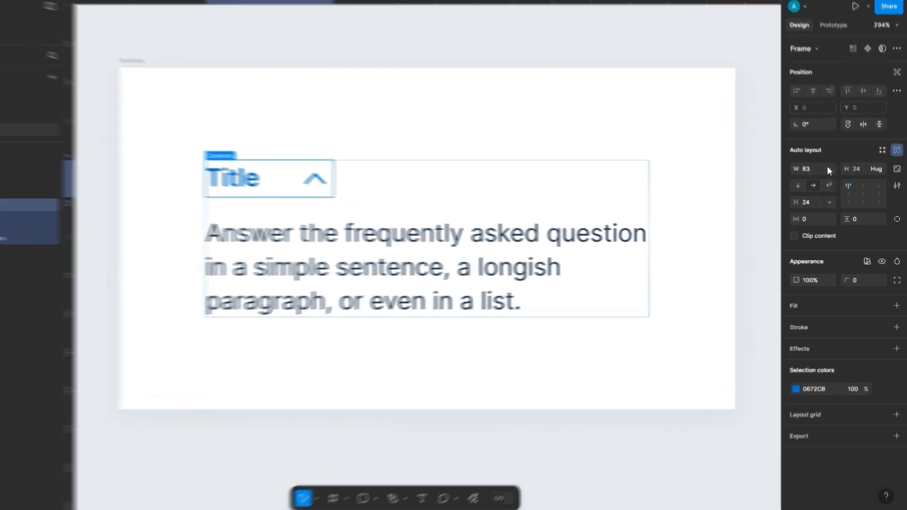
left_click(833, 177)
left_click(836, 190)
left_click(802, 183)
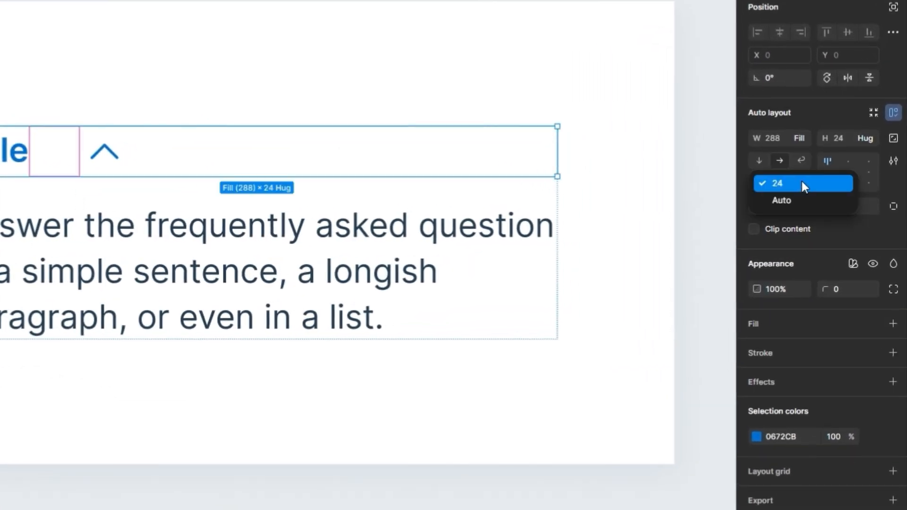
left_click(801, 200)
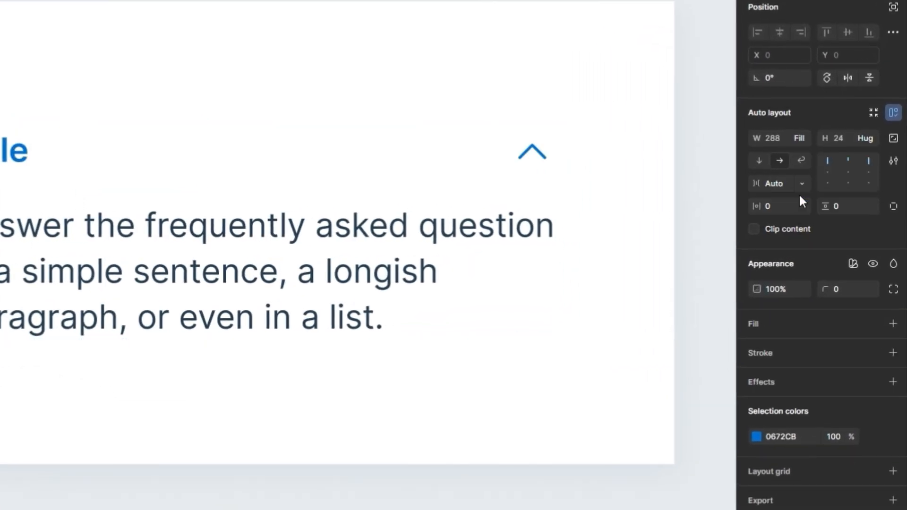
Step: Centre the title row's contents vertically and set its vertical padding to 12
left_click(830, 172)
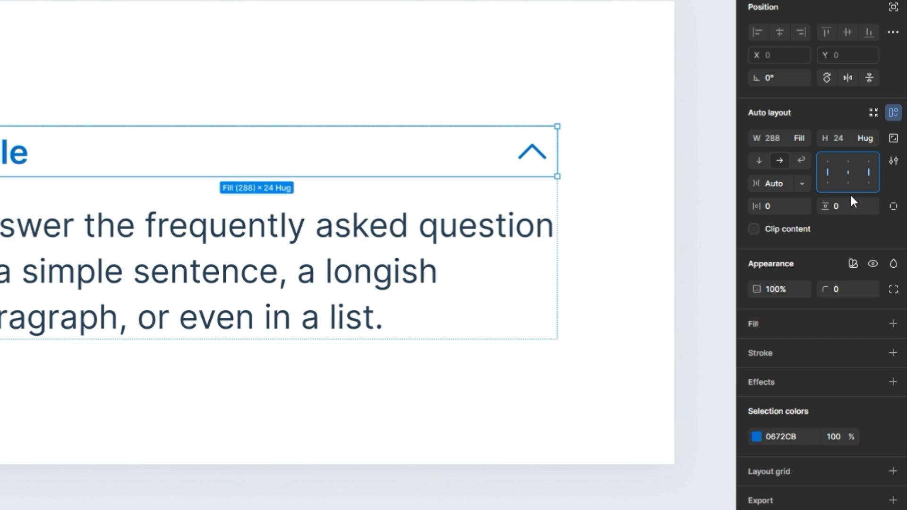
left_click(846, 208)
type("12")
key("Return")
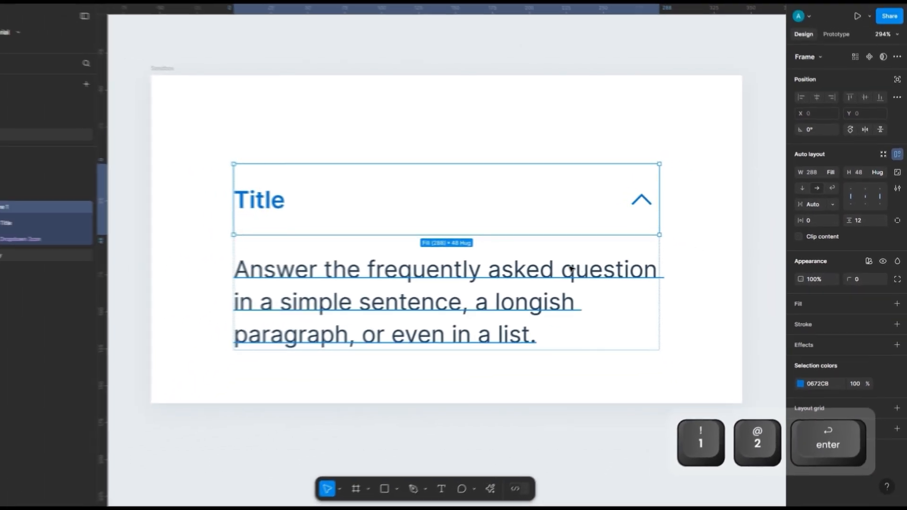
Step: Wrap the body text in its own auto layout frame with its width set to fill container
left_click(419, 276)
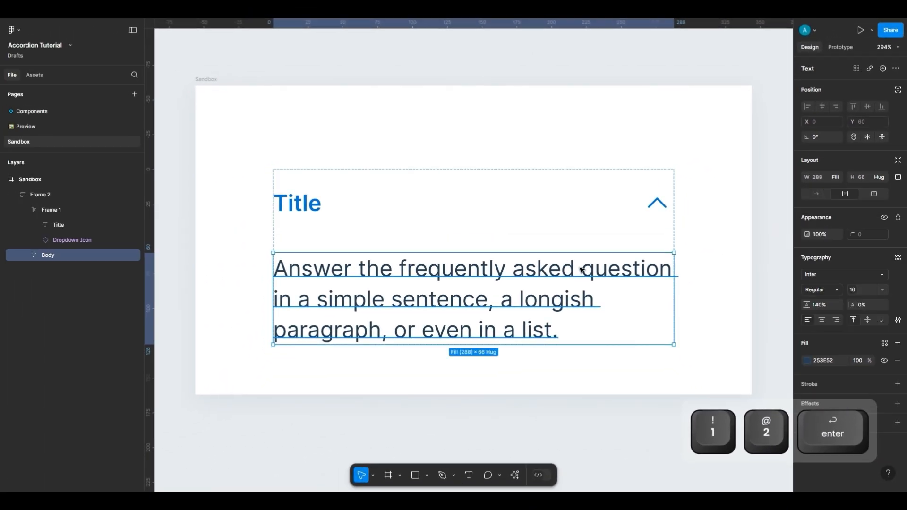
key("shift+a")
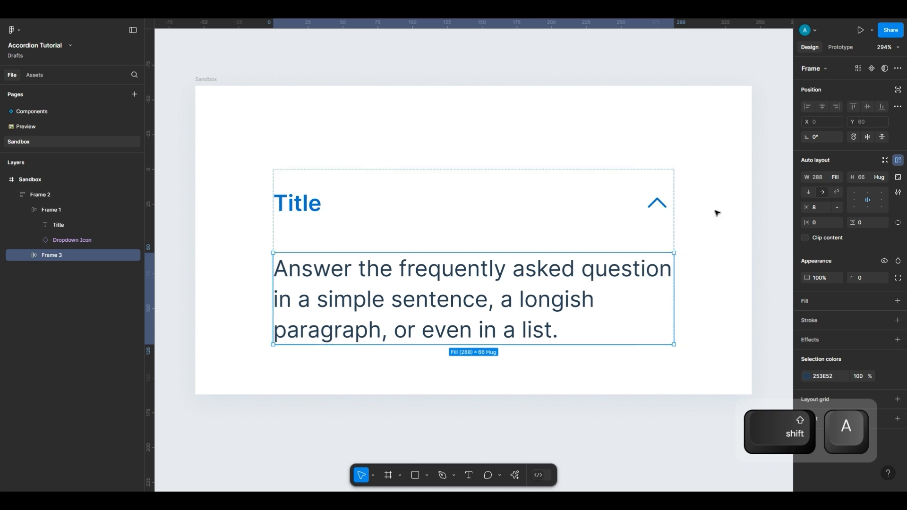
left_click(835, 178)
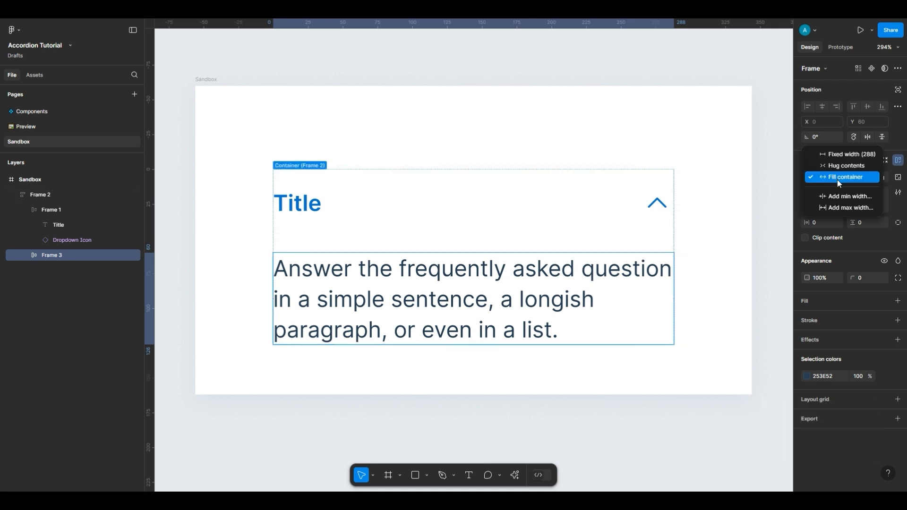
left_click(836, 180)
Step: Set the outer frame's vertical gap between the title row and body to 0
left_click(664, 240)
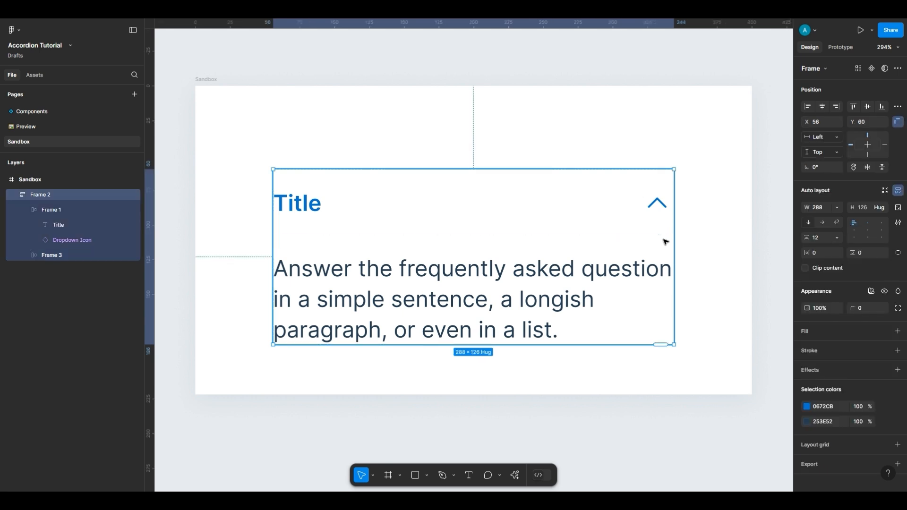
type("0")
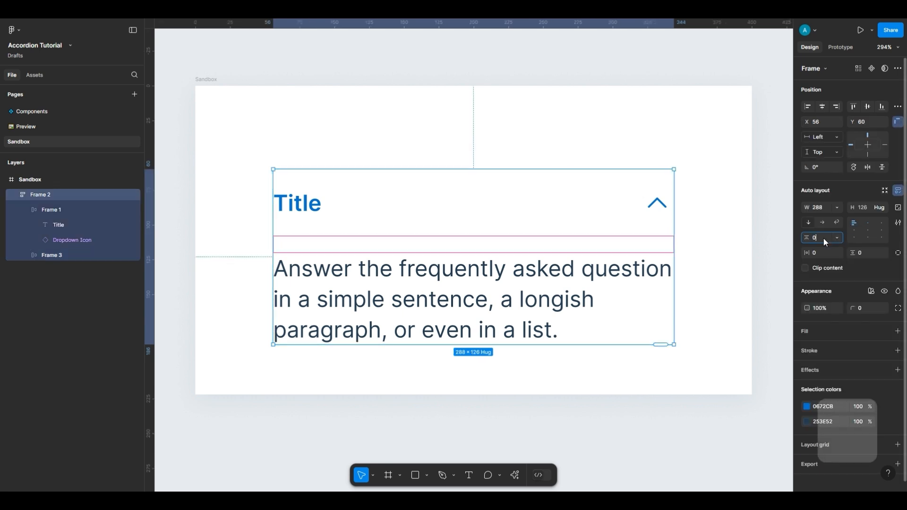
key("Return")
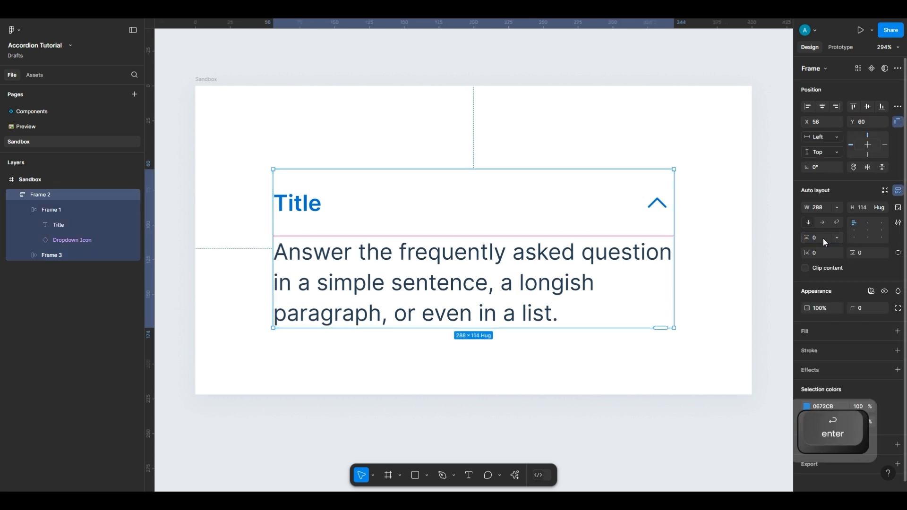
Step: Rename the outer frame Accordion, the title row Title & Icon, and the body text frame Body
double_click(77, 196)
type("Acc")
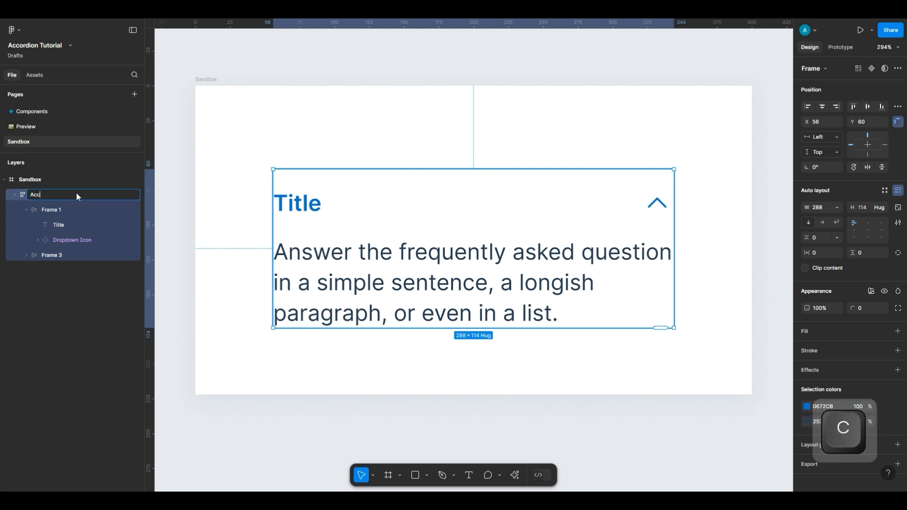
type("ordion")
key("Return")
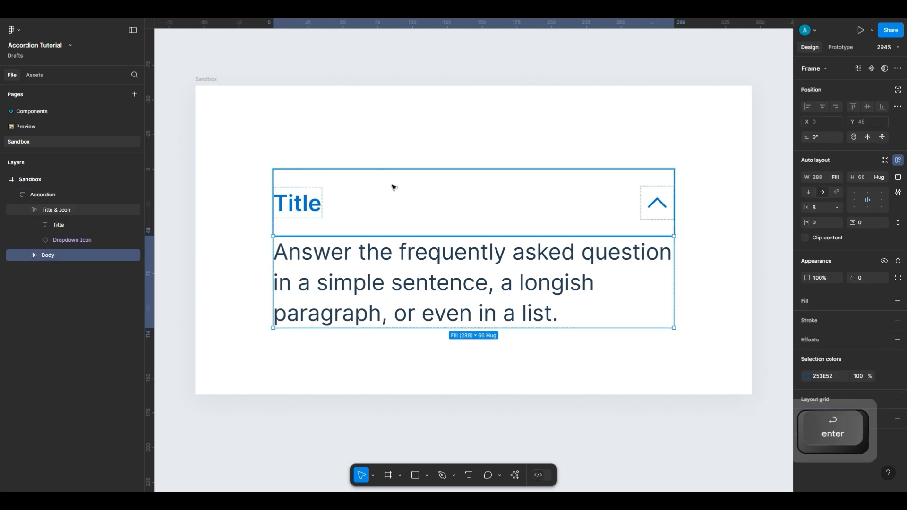
left_click(482, 143)
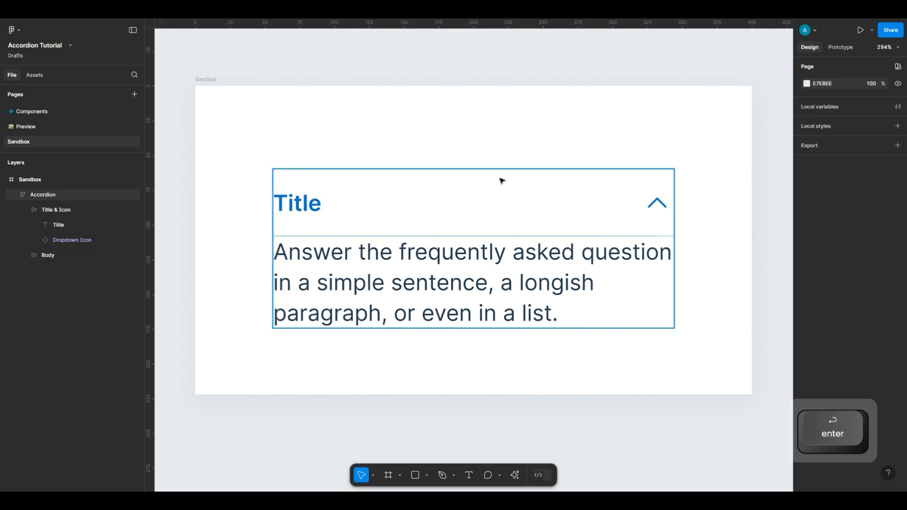
Step: Turn the Accordion frame into a component and add a second variant to it
left_click(542, 186)
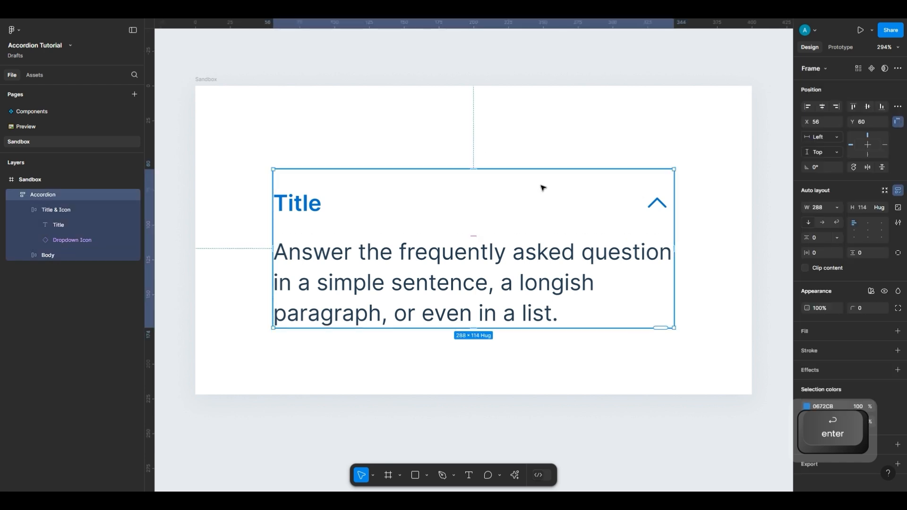
left_click(869, 68)
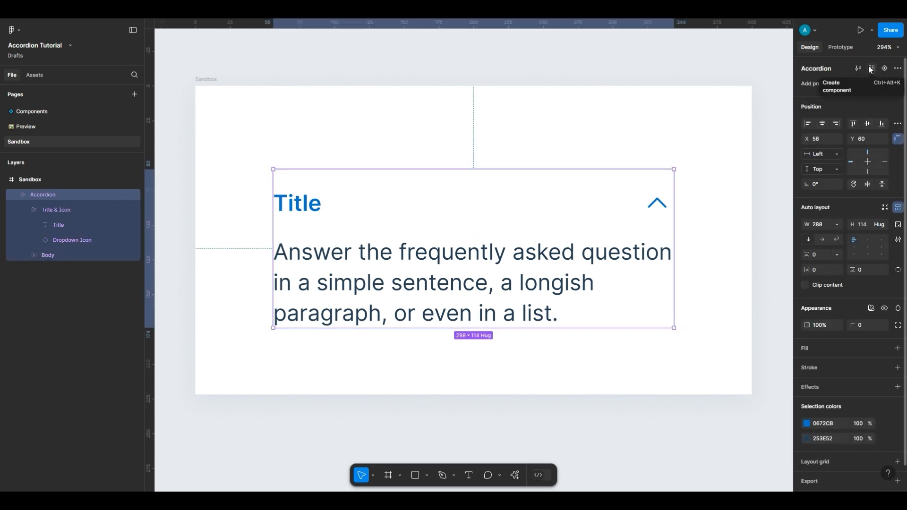
left_click(882, 69)
Step: Add auto layout to the Accordion component set and set the vertical gap between its variants to 32
scroll(444, 137, "down", 4, "ctrl")
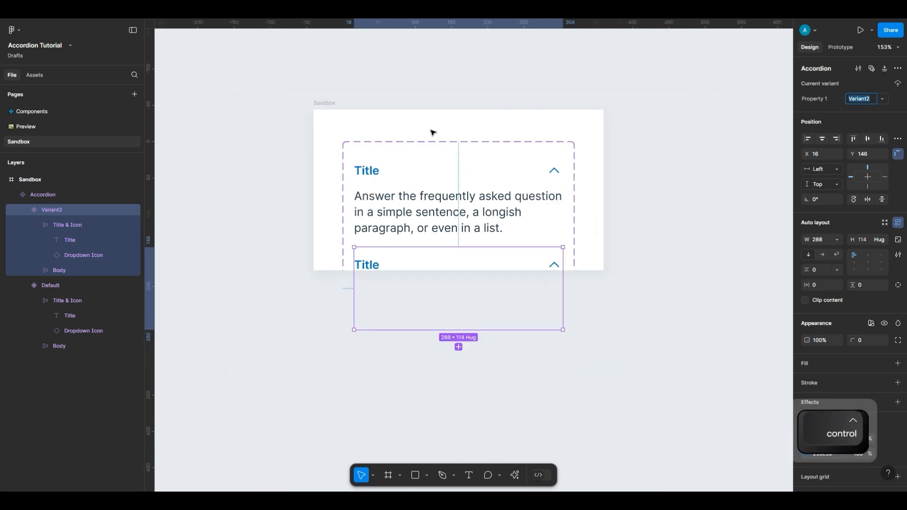
left_click(431, 131)
left_click(430, 158)
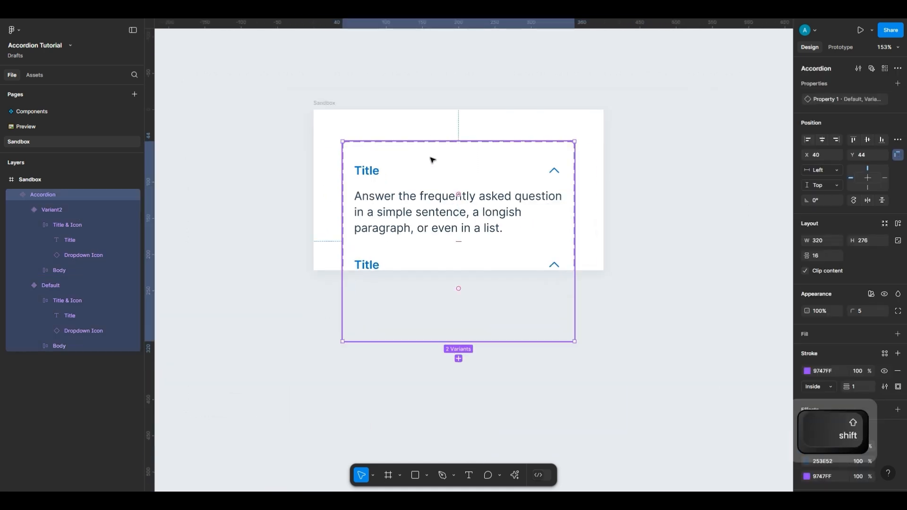
key("shift+a")
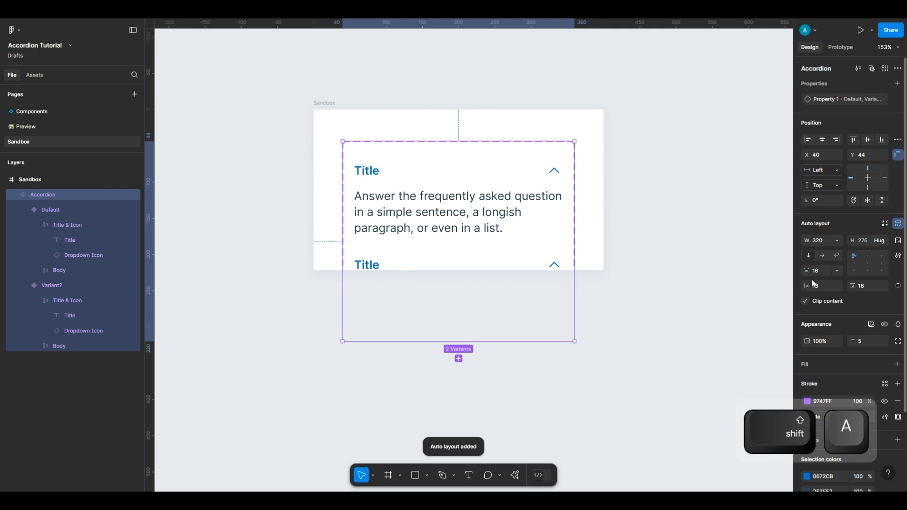
left_click(824, 269)
type("32")
key("Return")
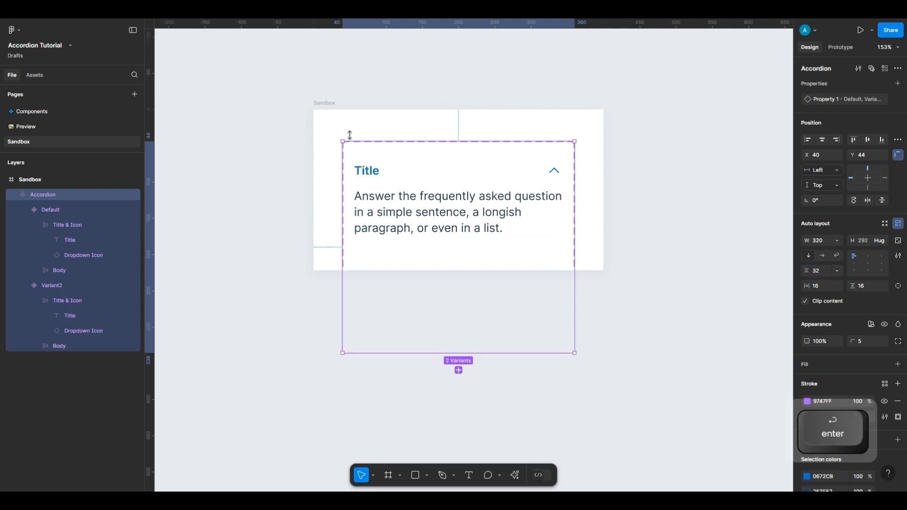
Step: Add auto layout to the Sandbox frame and set both its horizontal and vertical padding to 56
left_click(324, 105)
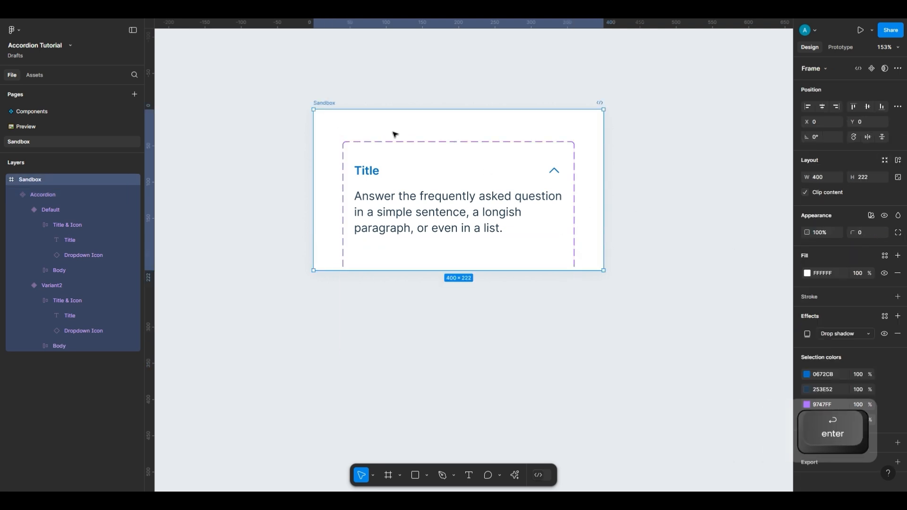
key("shift+a")
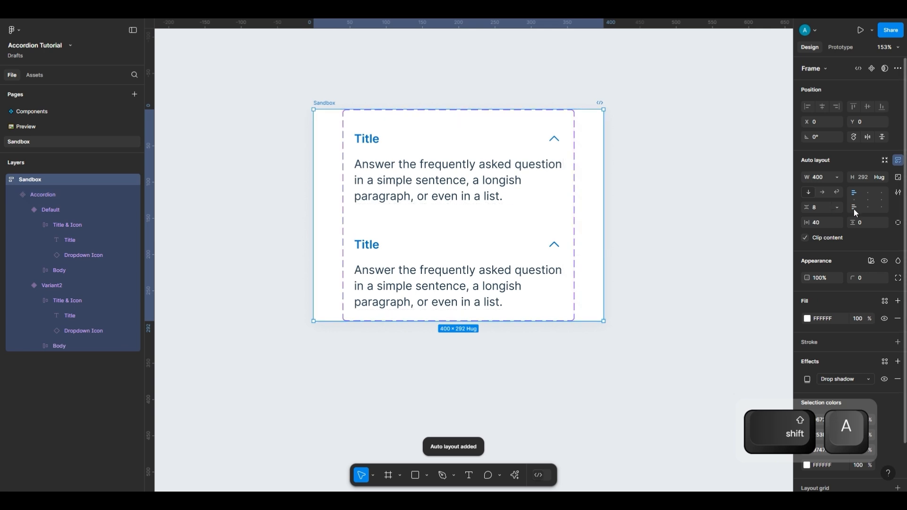
type("45")
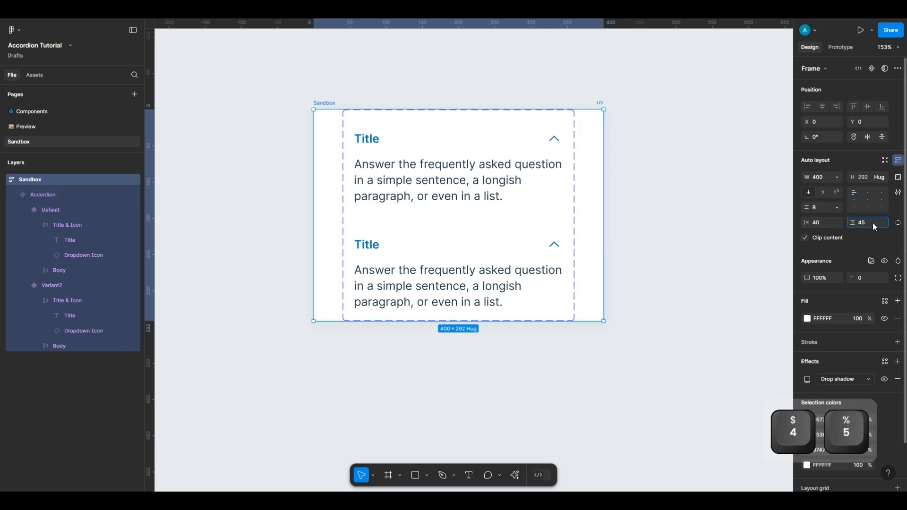
type("56")
left_click(830, 221)
type("56")
key("Return")
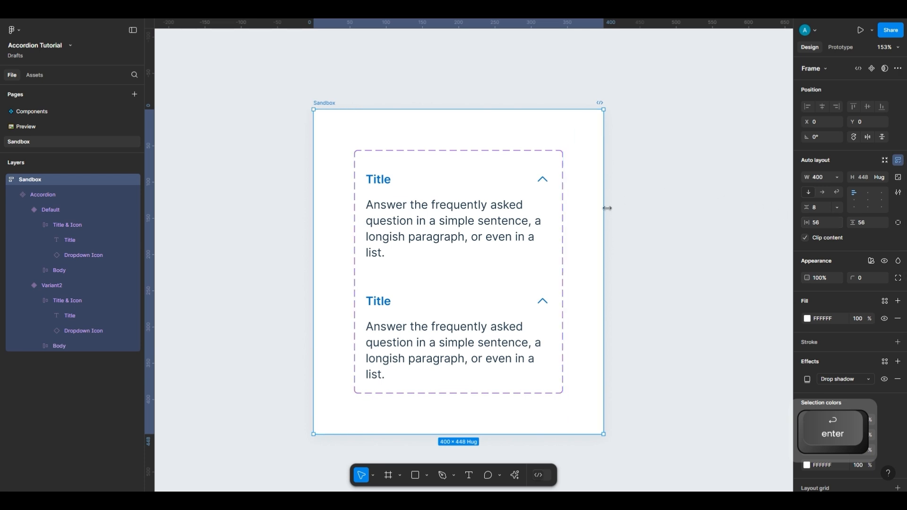
Step: Widen the Sandbox frame so that each accordion variant is about 301 wide and its body text wraps onto three lines
left_click_drag(607, 208, 585, 199)
left_click(661, 204)
key("space")
Step: Rename the accordion's variant property to State and set the first variant's value to Closed
left_click(472, 228)
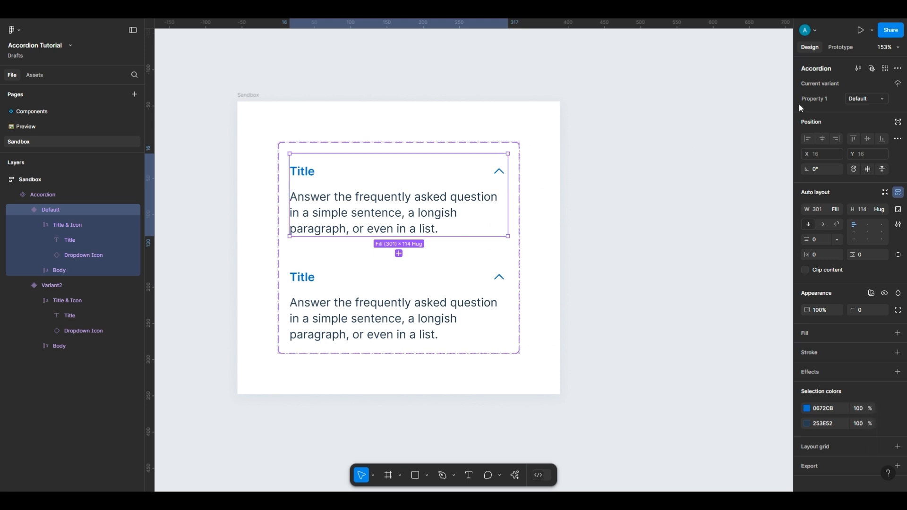
left_click(828, 99)
type("State")
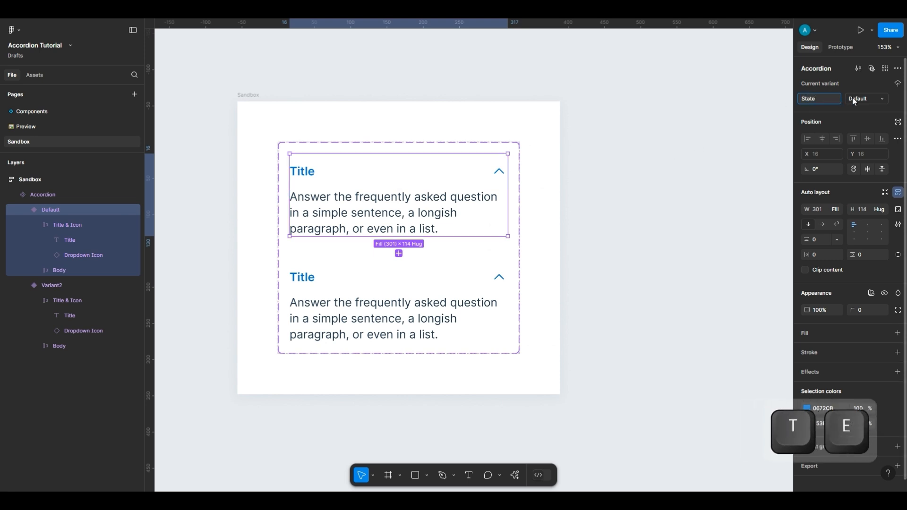
key("Tab")
type("Closed")
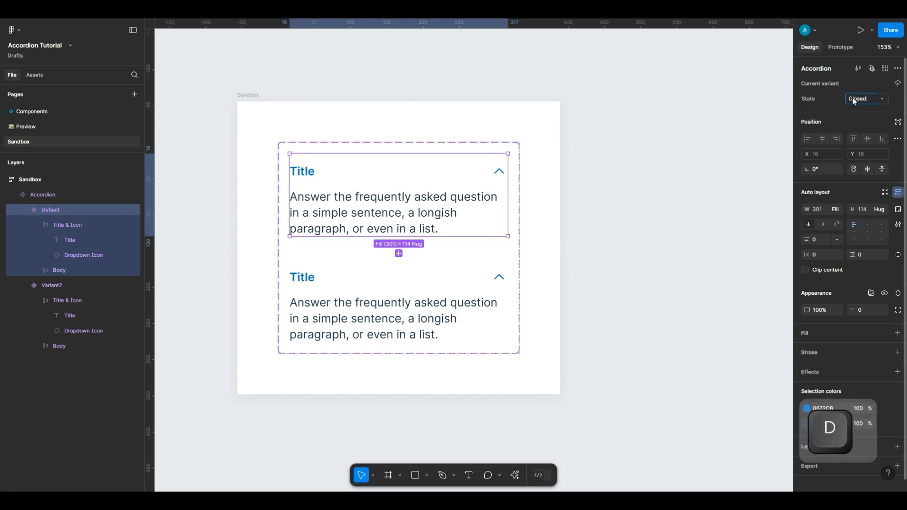
key("Return")
Step: Set the second accordion variant's State value to Opened
left_click(460, 284)
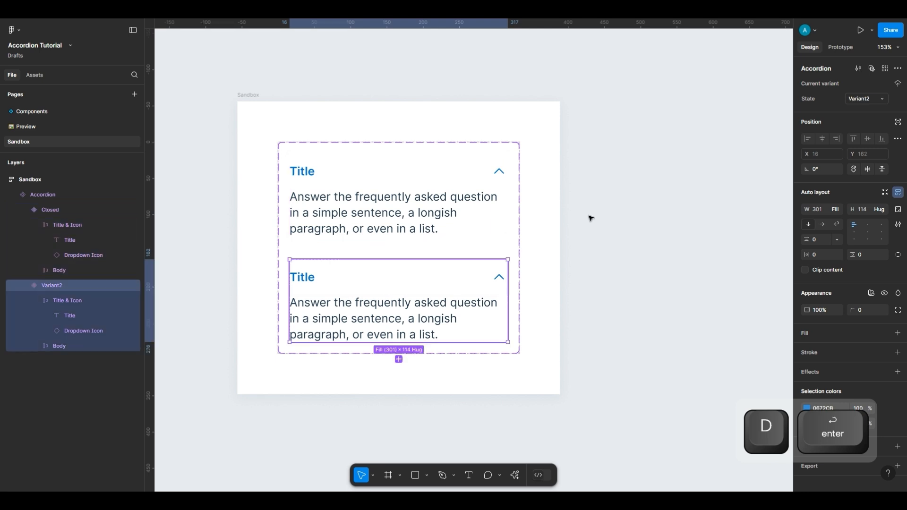
type("Opened")
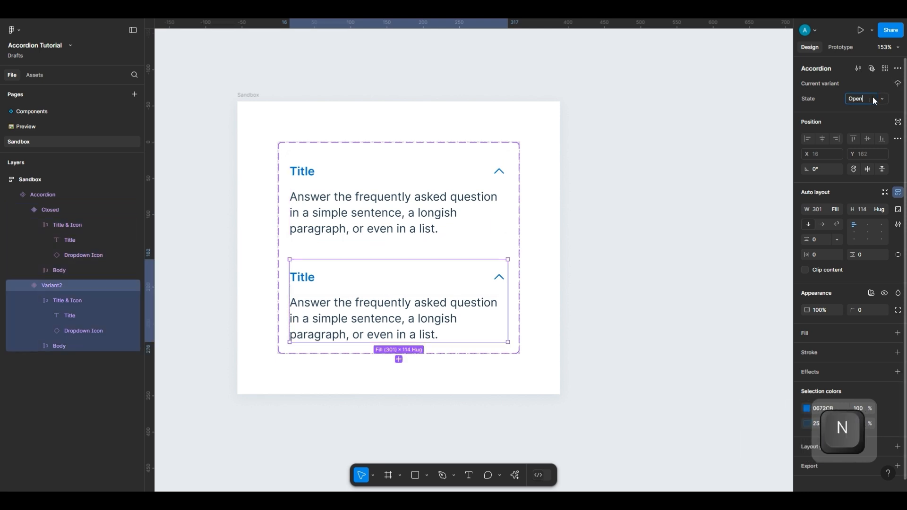
key("Return")
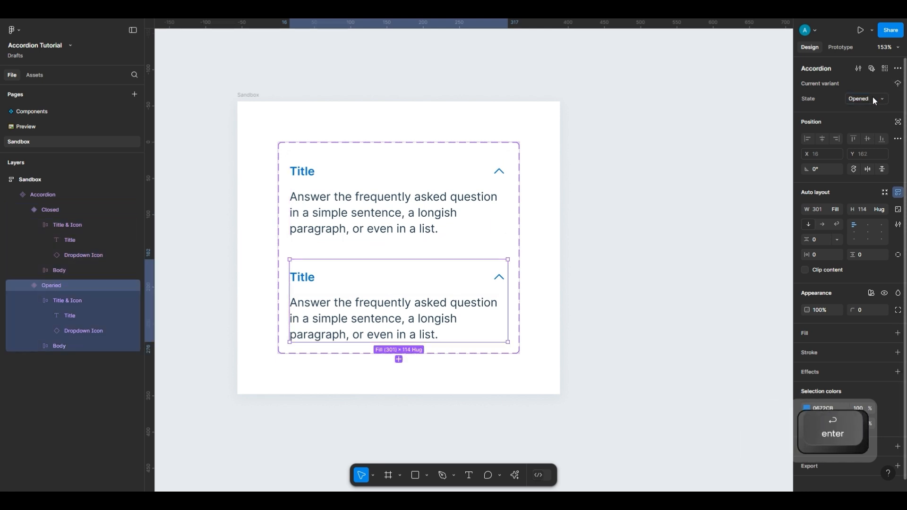
Step: Rotate the Dropdown Icon in the Closed variant by 180° so the chevron points down
left_click(432, 186)
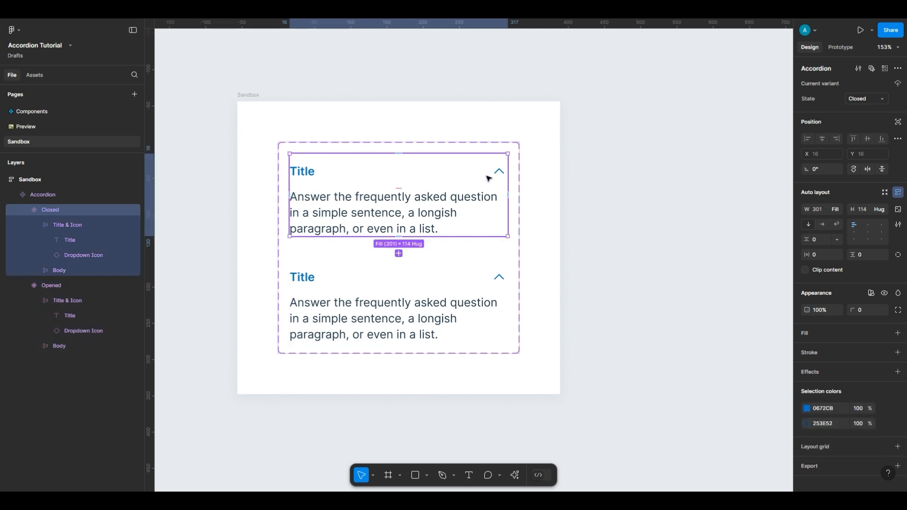
double_click(497, 172)
left_click(496, 170)
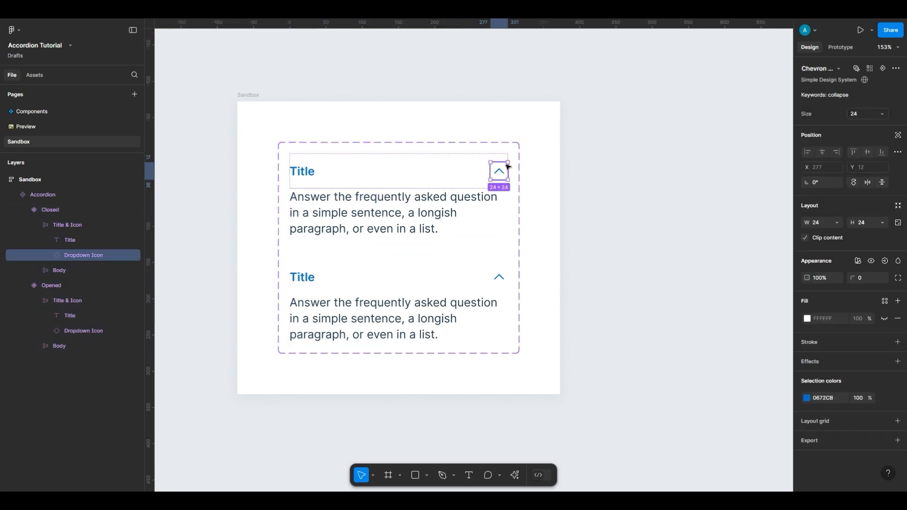
left_click_drag(511, 161, 464, 202)
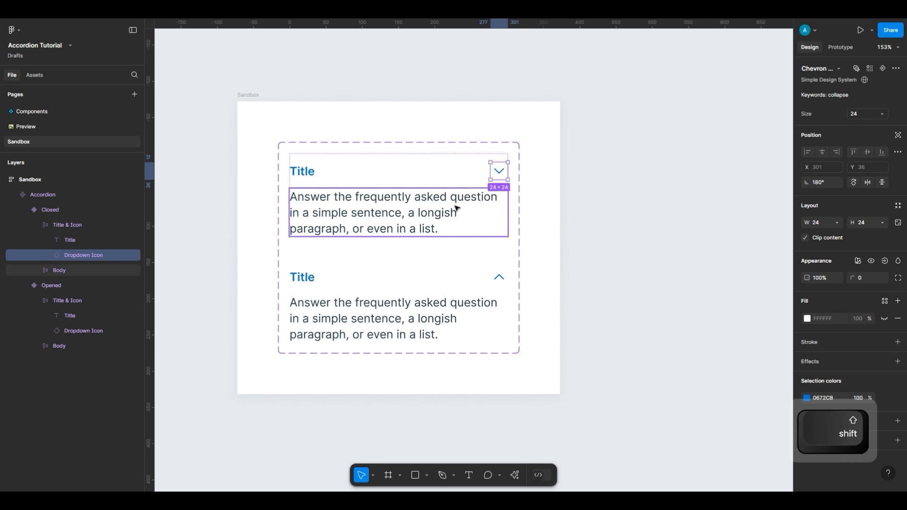
Step: Give the Closed variant's Body frame an absolute position at Y 32 with a Left + Right horizontal constraint
left_click(457, 208)
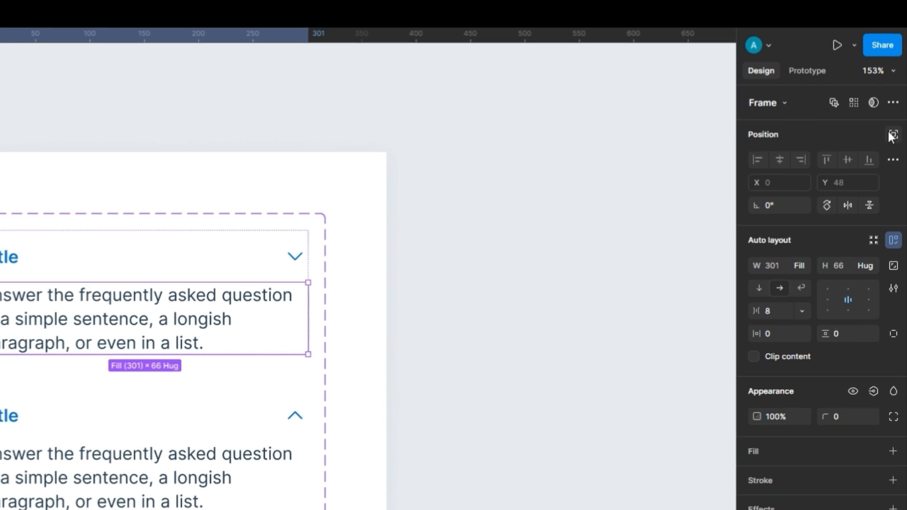
left_click(891, 136)
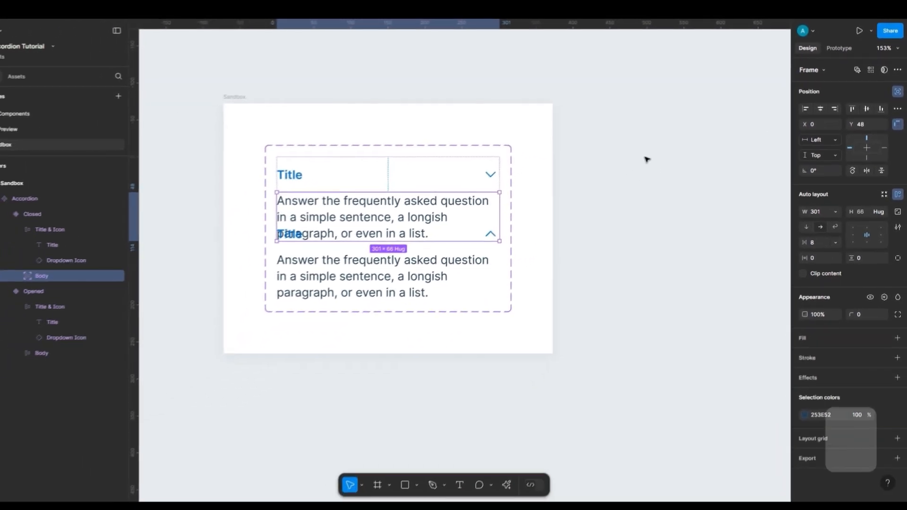
key("shift+Up")
key("shift+Up")
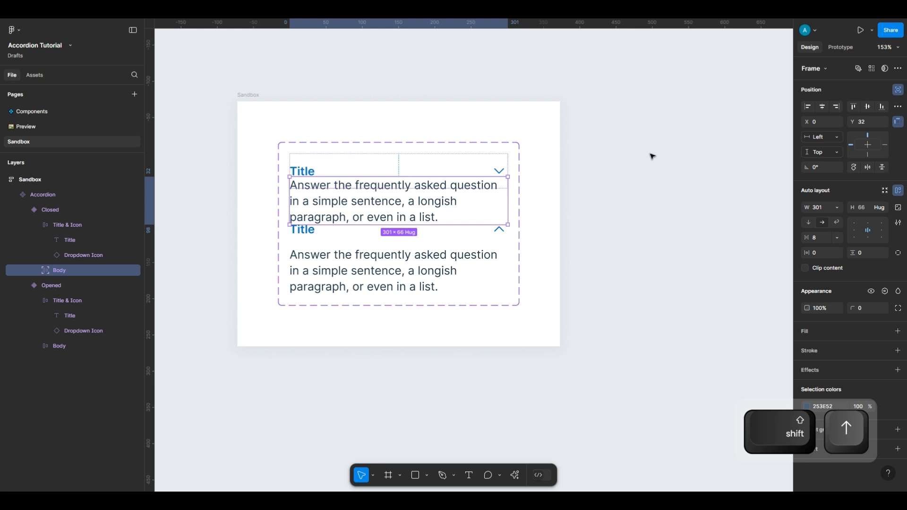
left_click(835, 139)
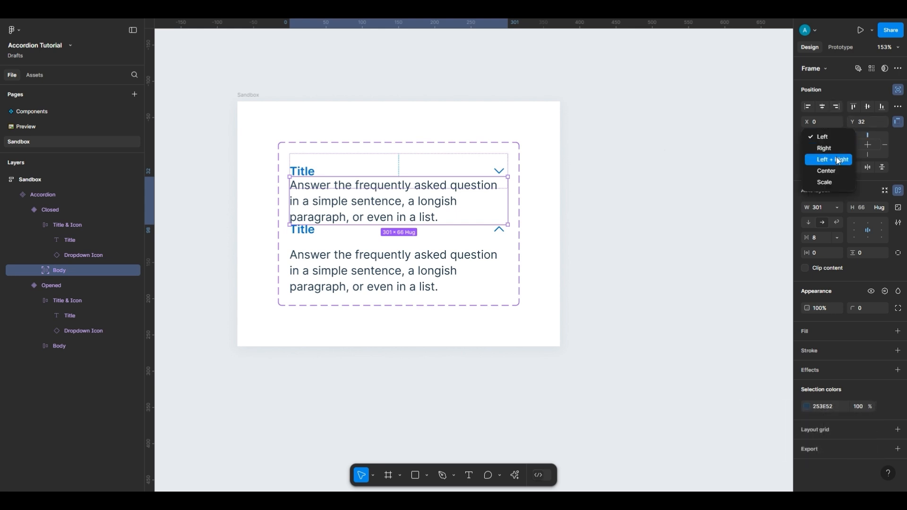
left_click(837, 161)
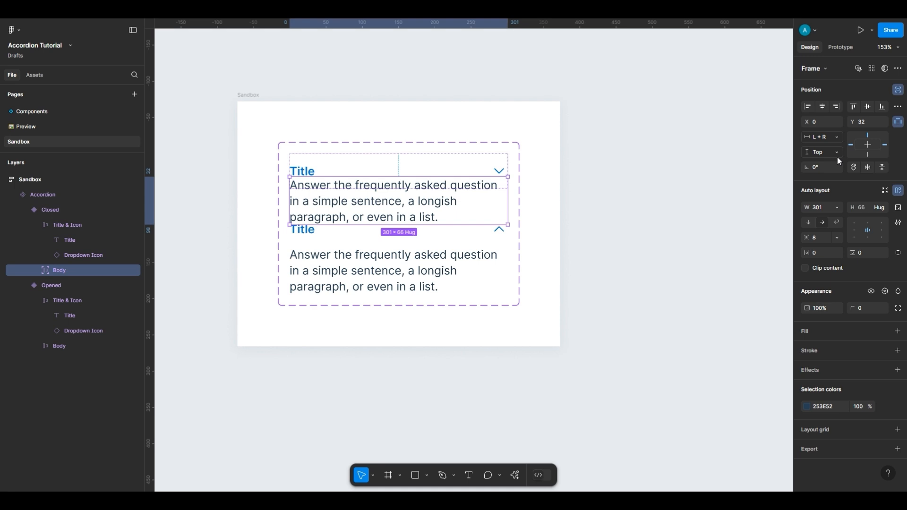
Step: Try narrowing the Closed variant to about 205 and the Opened variant to about 219 wide, undoing each resize
left_click(503, 167)
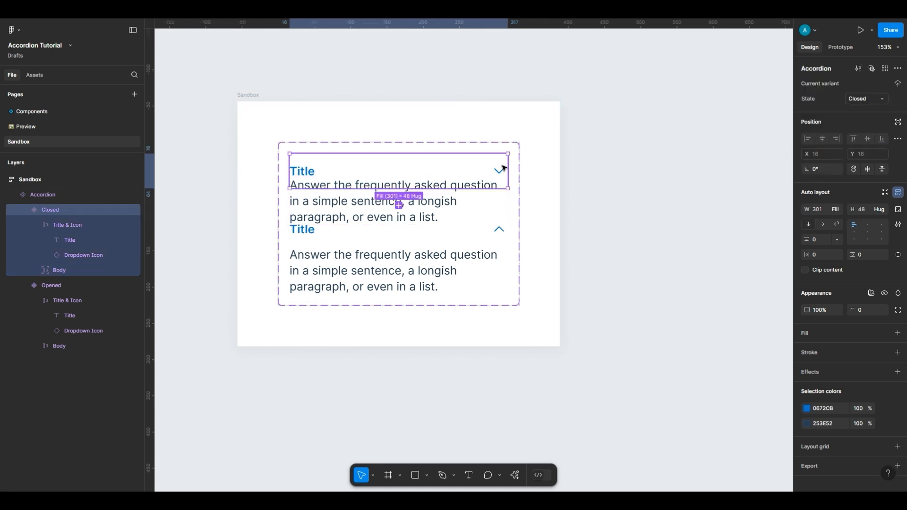
left_click_drag(507, 170, 429, 172)
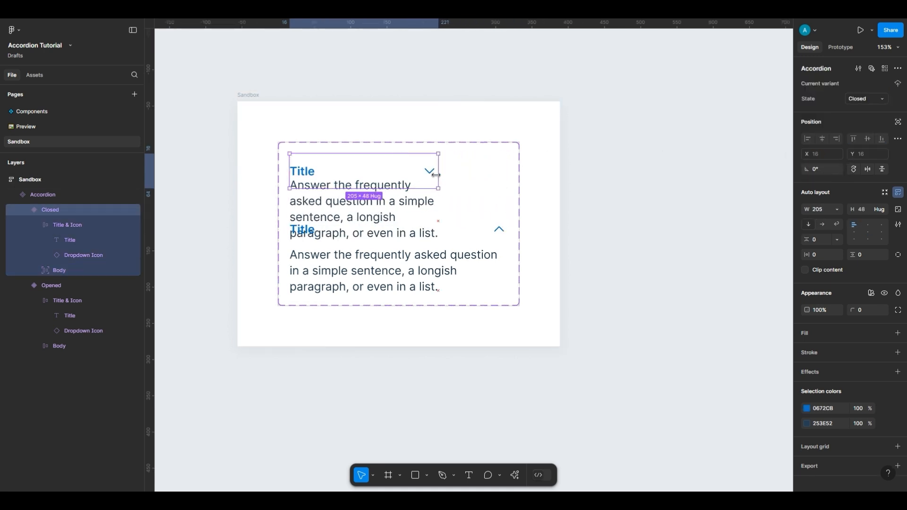
key("ctrl+z")
key("ctrl+z")
left_click_drag(507, 243, 457, 242)
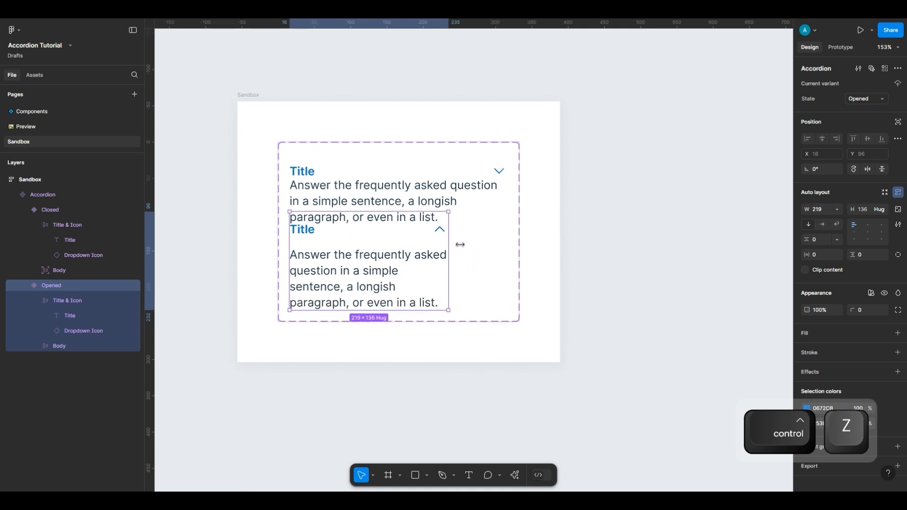
key("ctrl+z")
Step: Set the opacity of the Closed variant's Body frame to 0%
double_click(479, 197)
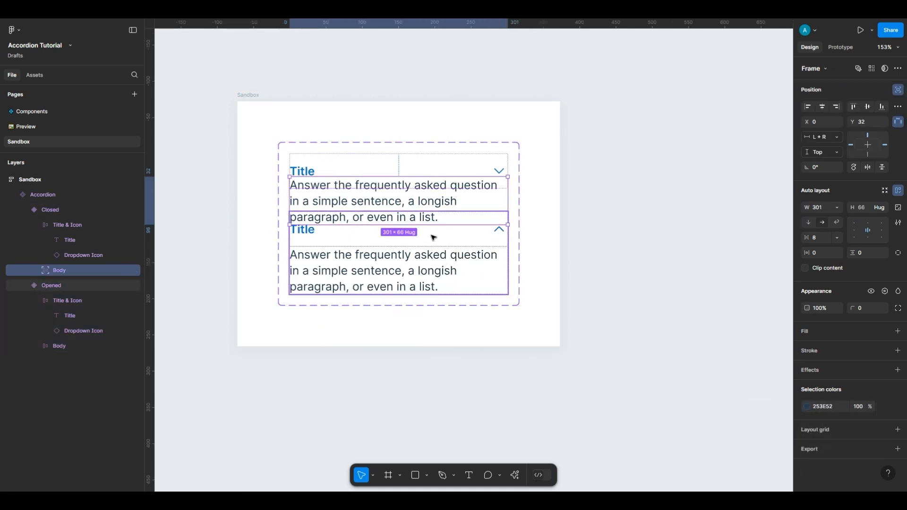
key("0")
key("0")
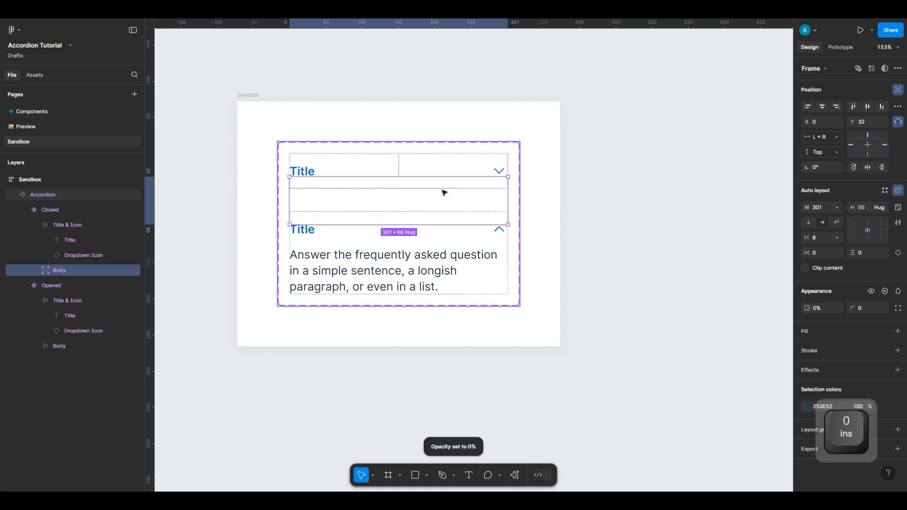
key("Escape")
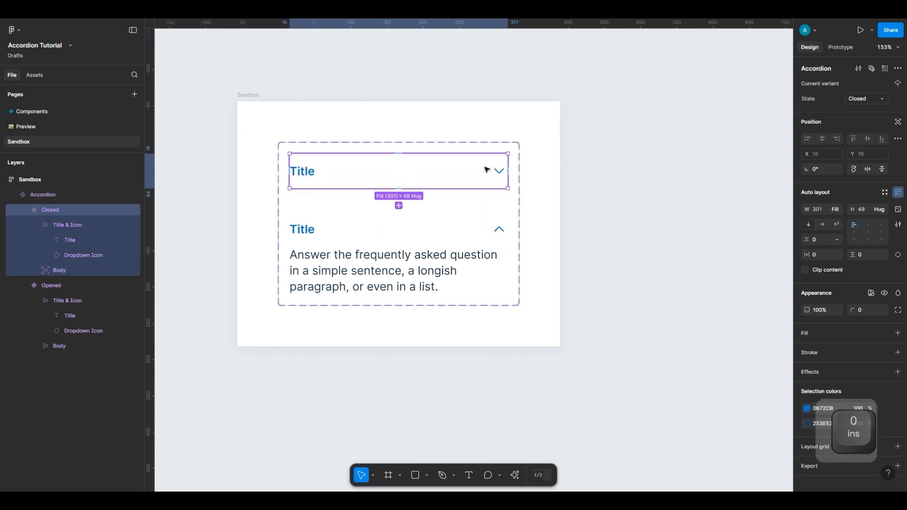
Step: Set only the bottom padding of the Opened variant's Body frame to 16
left_click(437, 263)
left_click(437, 263)
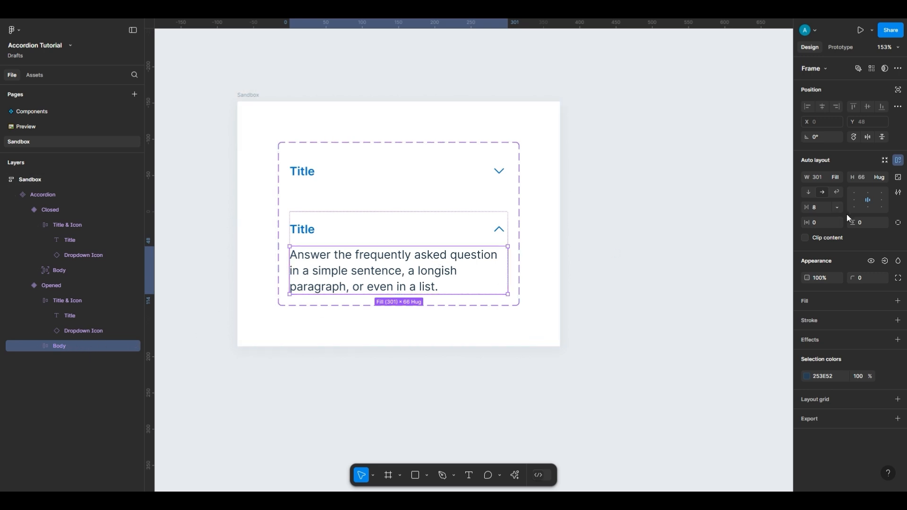
left_click(896, 223)
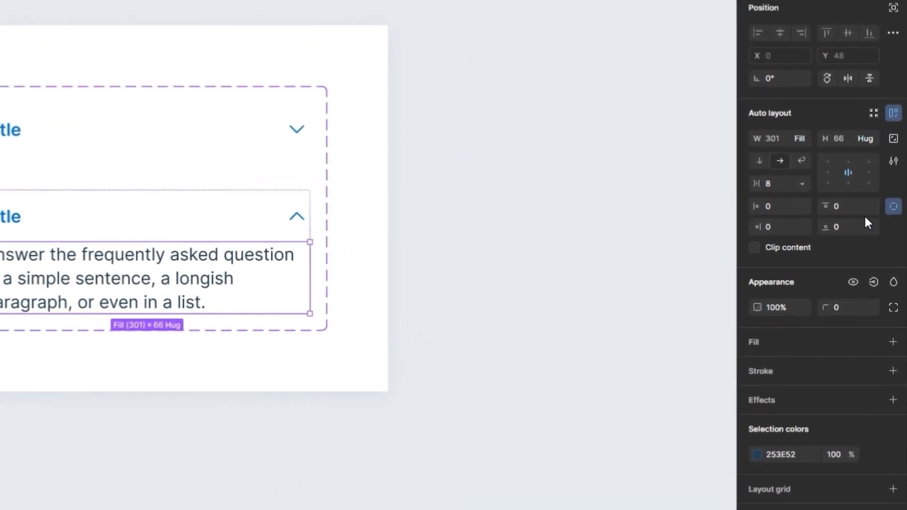
type("16")
key("Return")
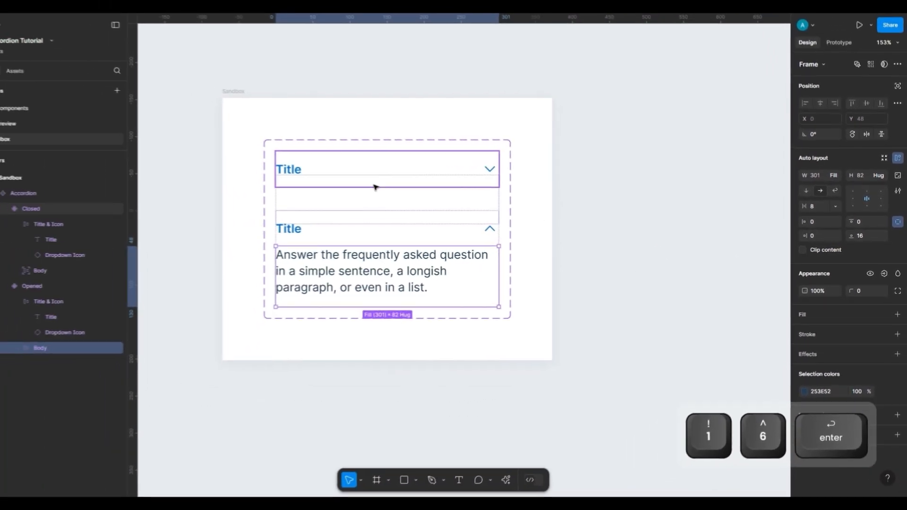
Step: Add an on-click prototype interaction to the Closed variant that changes it to the Opened variant
left_click(392, 173)
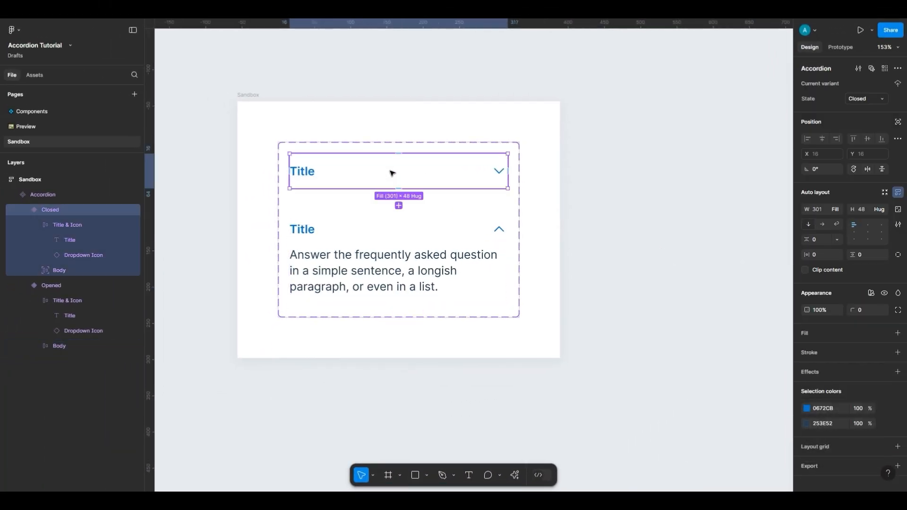
key("shift+e")
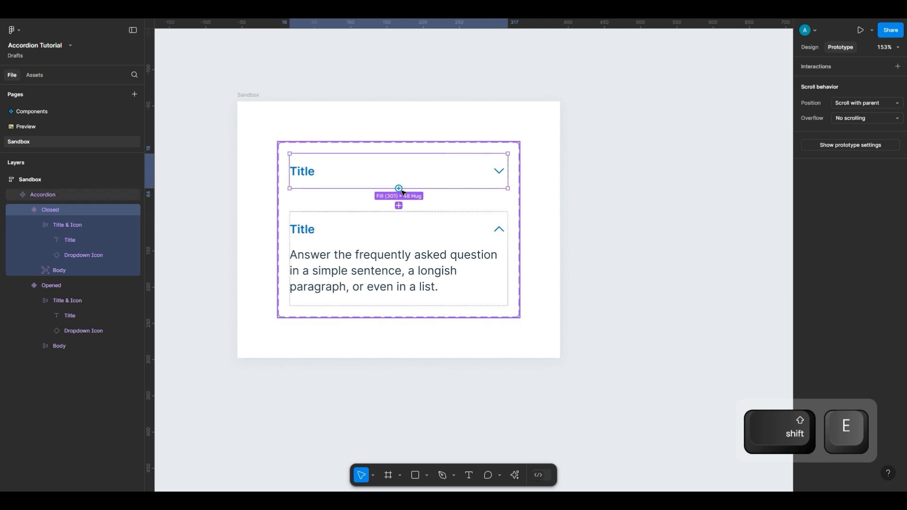
left_click_drag(399, 188, 409, 233)
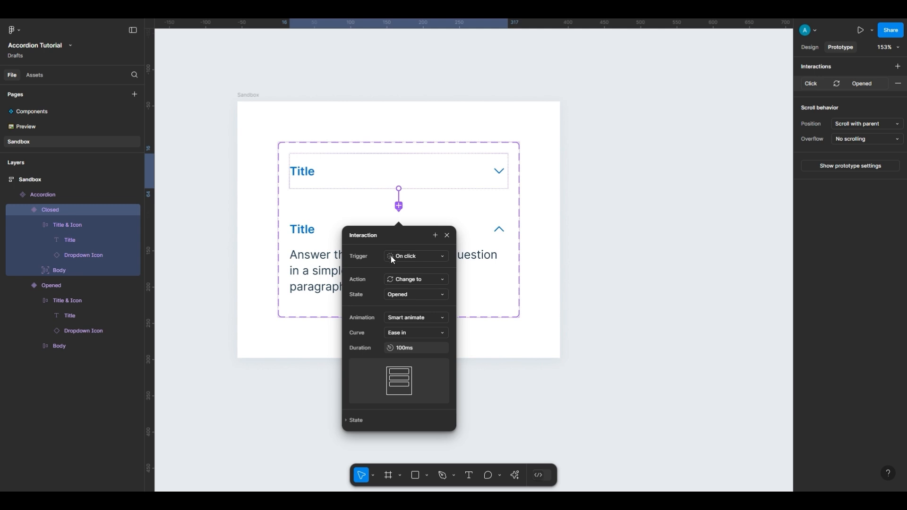
Step: Set the opening interaction's animation to Smart animate with an Ease out curve and a duration of 150 ms
left_click(393, 317)
left_click(397, 316)
left_click(406, 333)
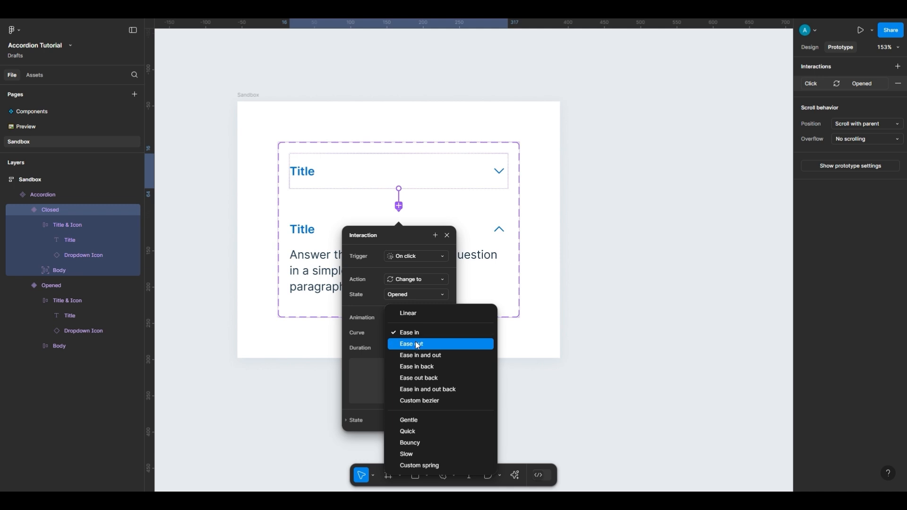
left_click(417, 344)
left_click(410, 352)
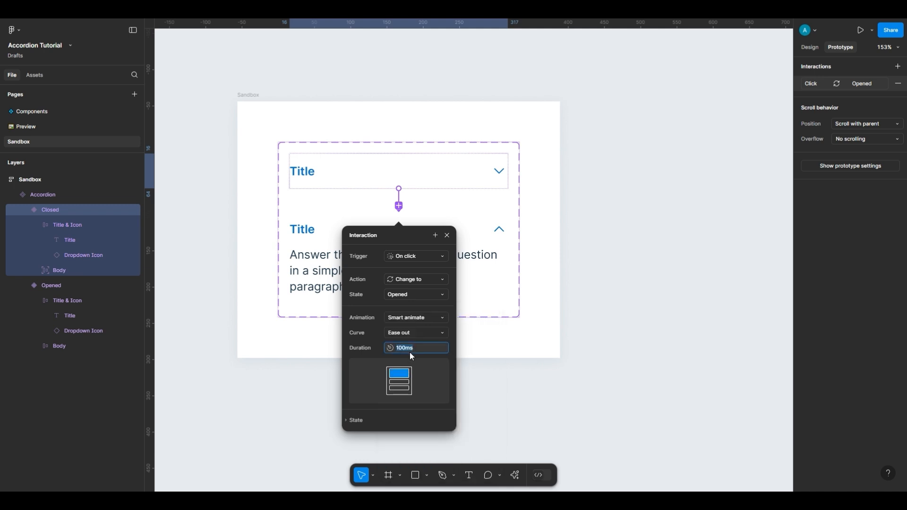
type("150")
key("Return")
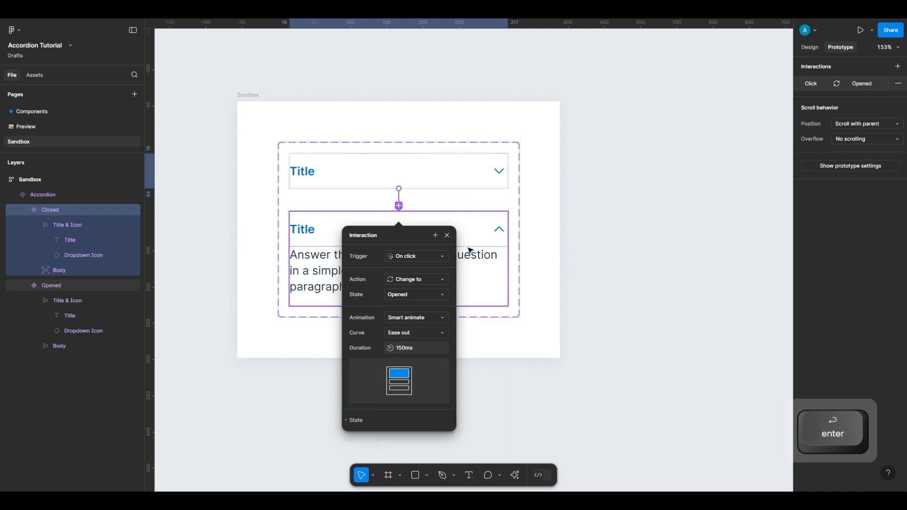
left_click(449, 235)
Step: Add an on-click interaction from the Opened variant's Title & Icon frame to the Closed variant, using an Ease in curve
double_click(447, 235)
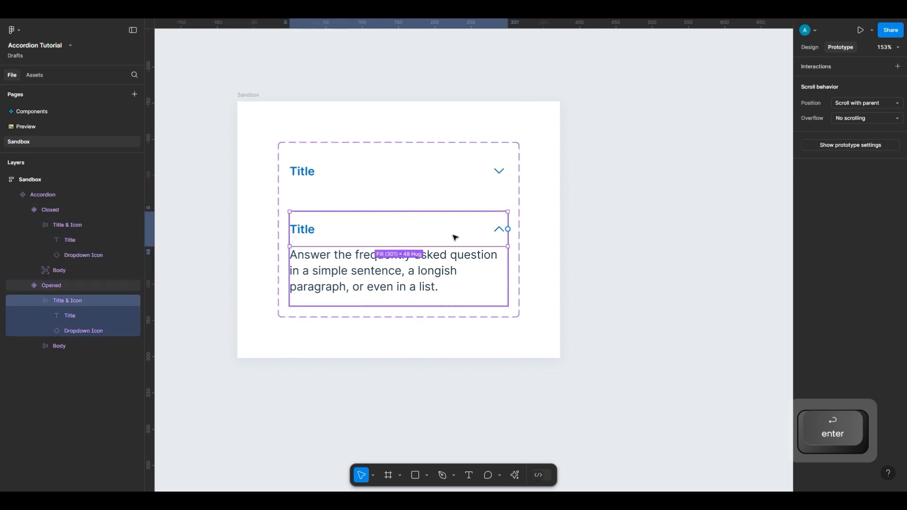
left_click_drag(508, 229, 399, 187)
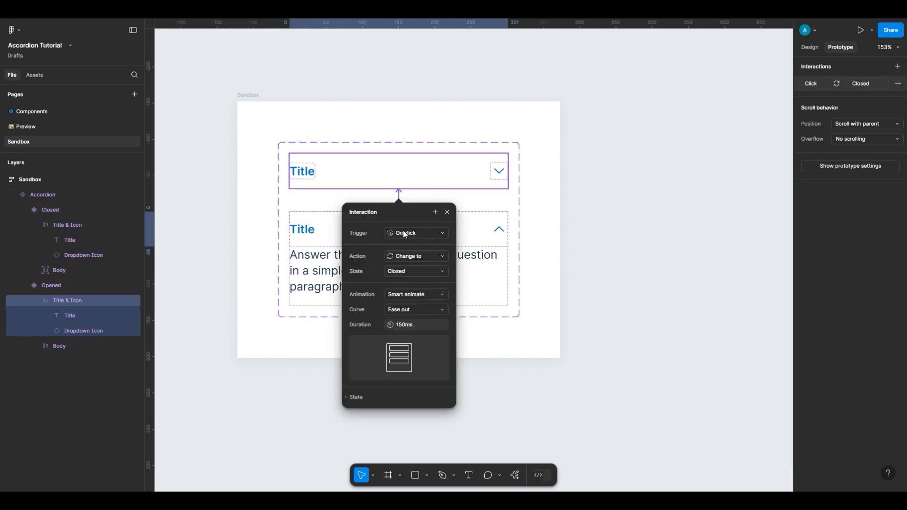
left_click(409, 308)
left_click(417, 302)
left_click(418, 324)
key("Return")
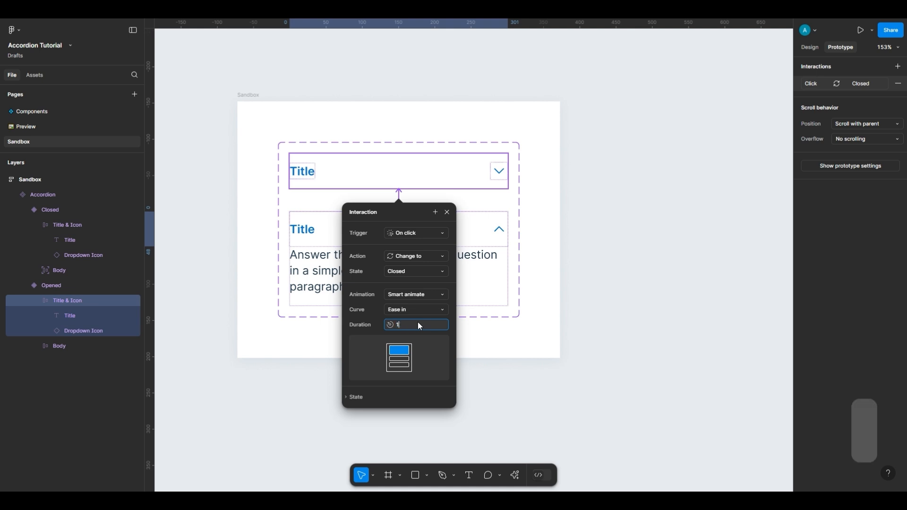
left_click(454, 210)
left_click(622, 199)
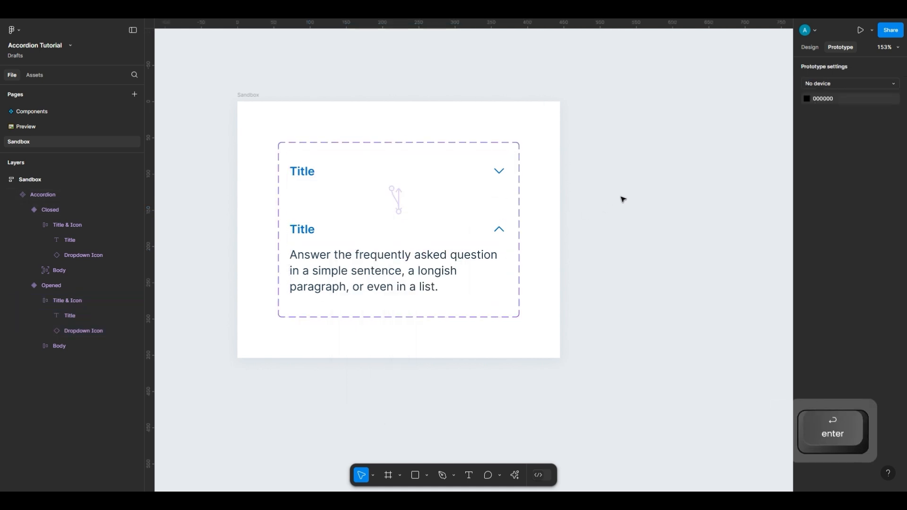
Step: Draw a frame about 766 × 485 beside the Sandbox frame and name it Preview
scroll(621, 198, "down", 1)
left_click_drag(634, 207, 460, 248)
key("shift+e")
scroll(462, 249, "down", 3)
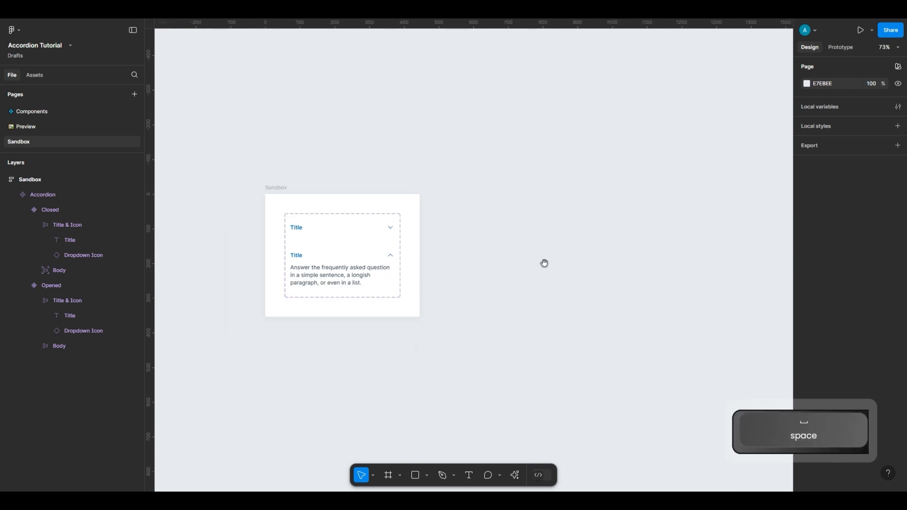
left_click_drag(545, 263, 495, 245)
key("f")
left_click_drag(440, 190, 706, 358)
key("ctrl+r")
type("Preview")
key("Return")
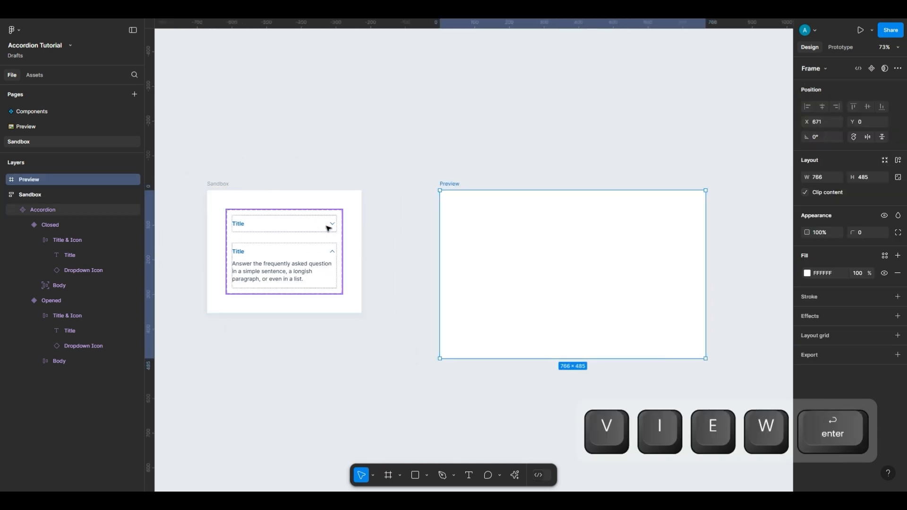
Step: Place a Closed Accordion instance centred horizontally near the top edge of the Preview frame and duplicate it into a stack of four
left_click(334, 230, "ctrl")
left_click(475, 193, "ctrl")
key("ctrl+v")
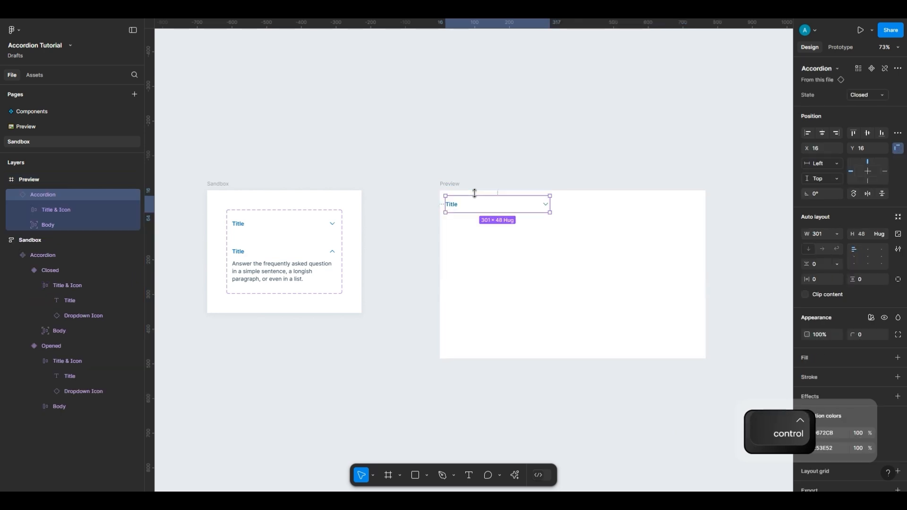
left_click_drag(475, 197, 549, 225)
key("ctrl+d")
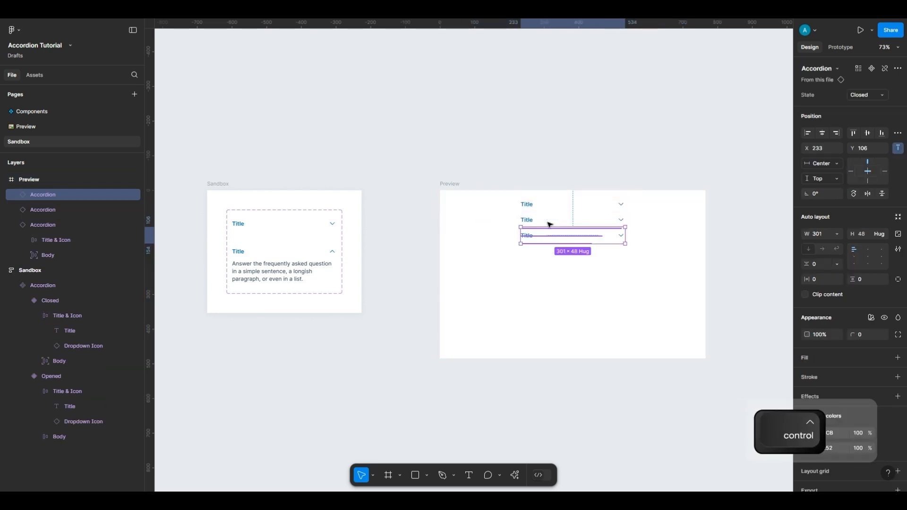
key("ctrl+d")
Step: Wrap the four accordion instances in a vertical auto layout frame and move it down to about Y 102 in the Preview frame
left_click(543, 282)
left_click_drag(573, 263, 613, 206)
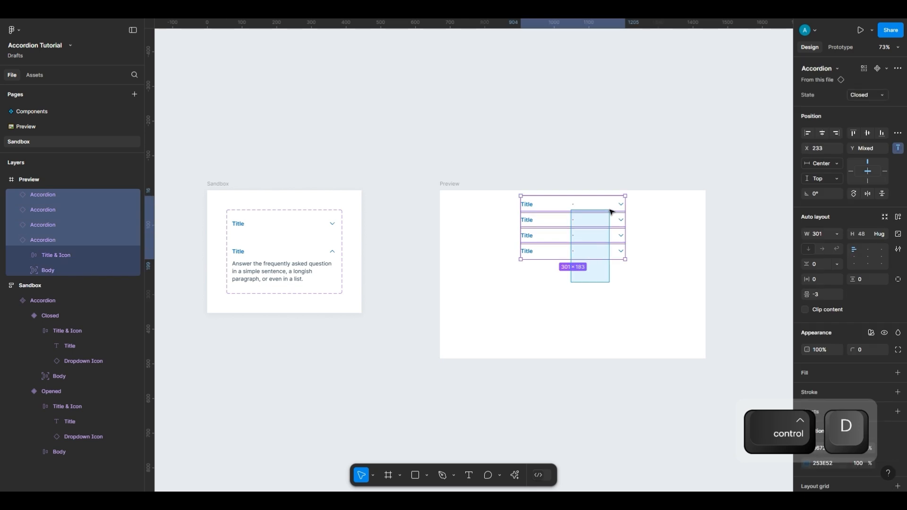
key("shift+a")
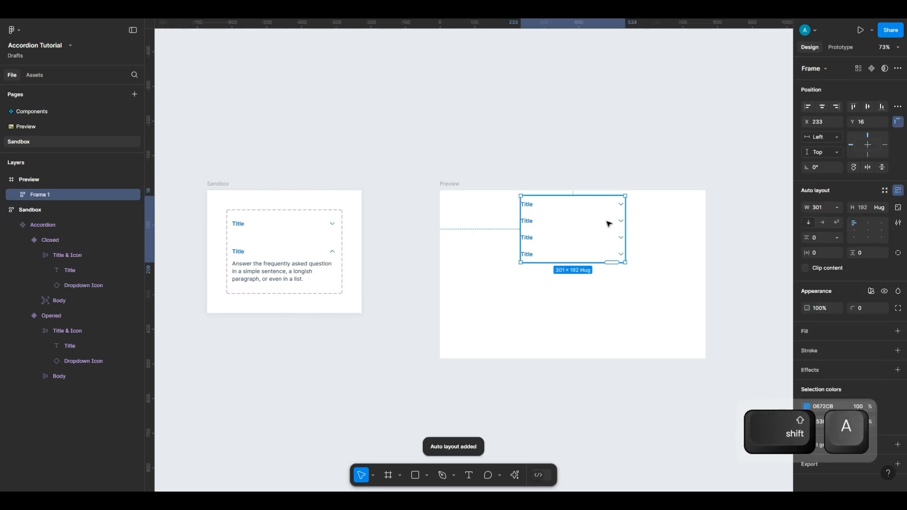
left_click_drag(608, 224, 608, 246)
left_click_drag(609, 245, 608, 254)
Step: Draw a rectangle about 309 × 28 below the accordions and move it into the auto layout frame between the first and second accordion
key("z")
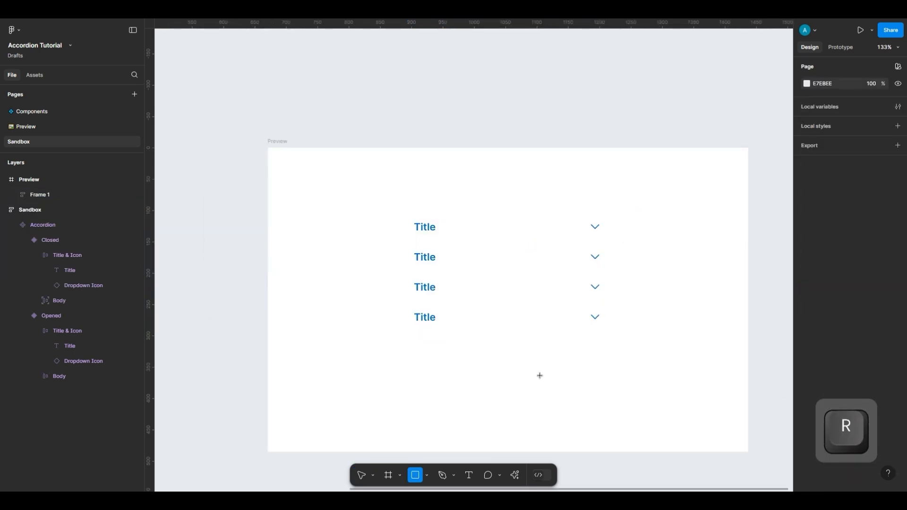
left_click_drag(420, 356, 614, 374)
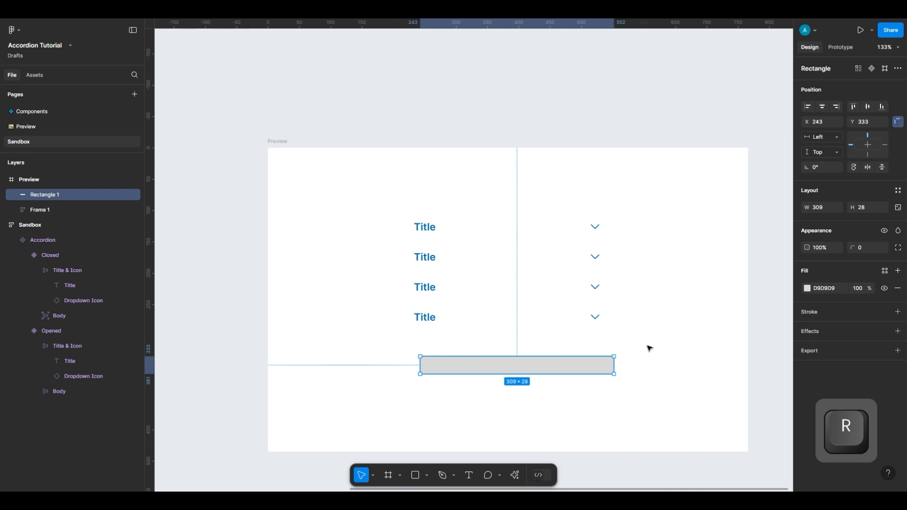
key("ctrl+x")
left_click(567, 277)
key("ctrl+v")
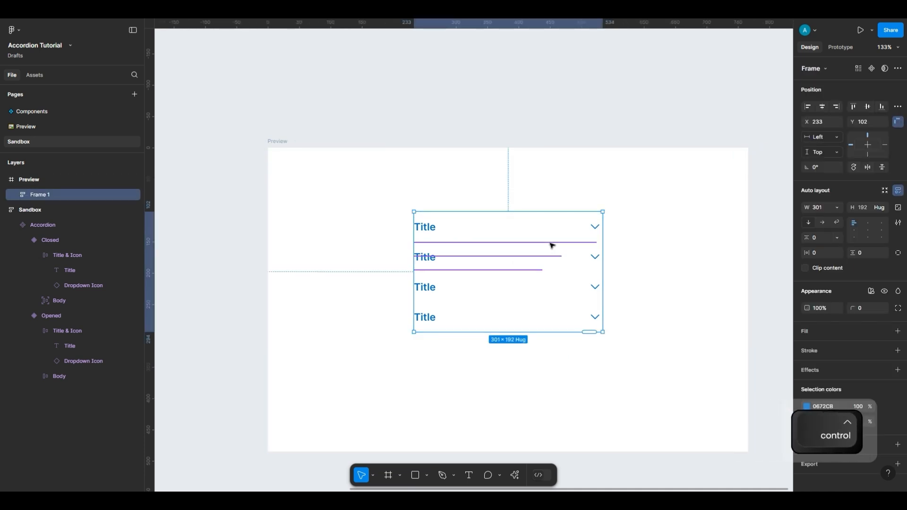
key("Up")
key("Up")
key("Up")
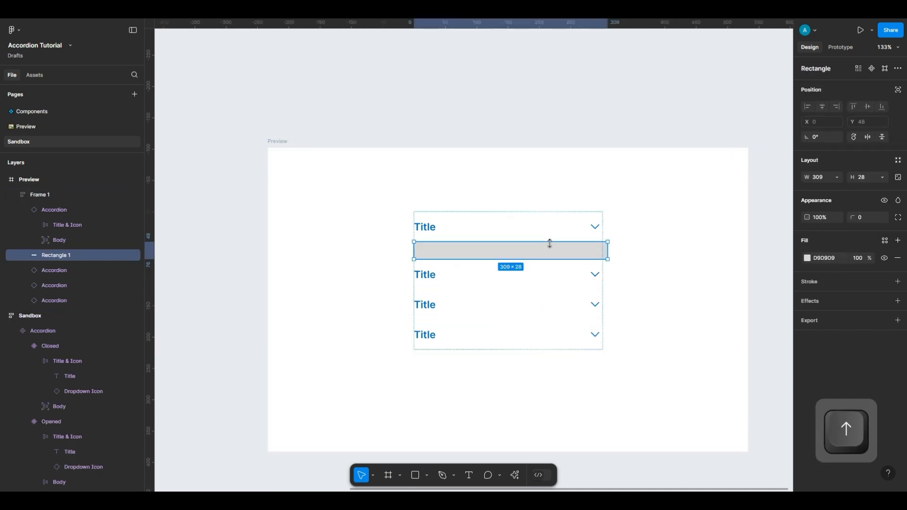
Step: Fit the rectangle's width to fill the auto layout frame and set its height to 1 to form a divider line
key("alt")
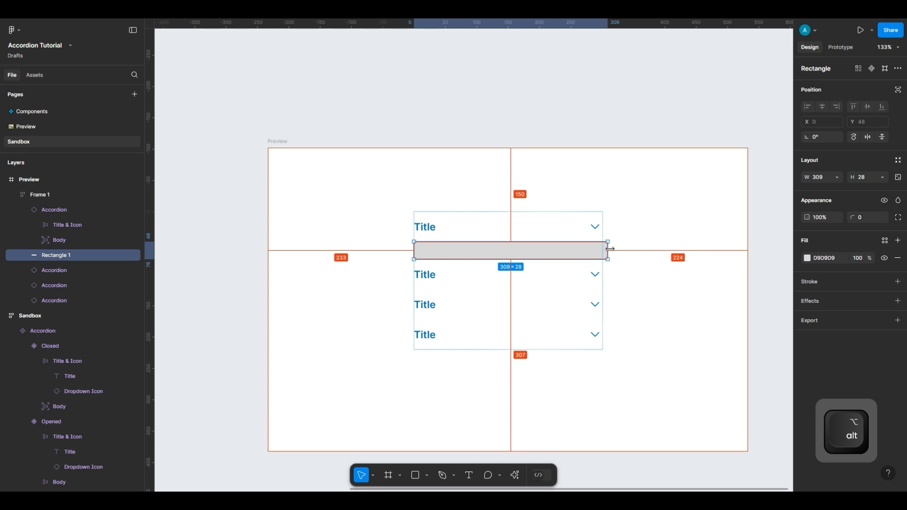
mouse_move(611, 248)
left_mouse_down()
mouse_move(593, 257)
mouse_move(602, 251)
left_mouse_up()
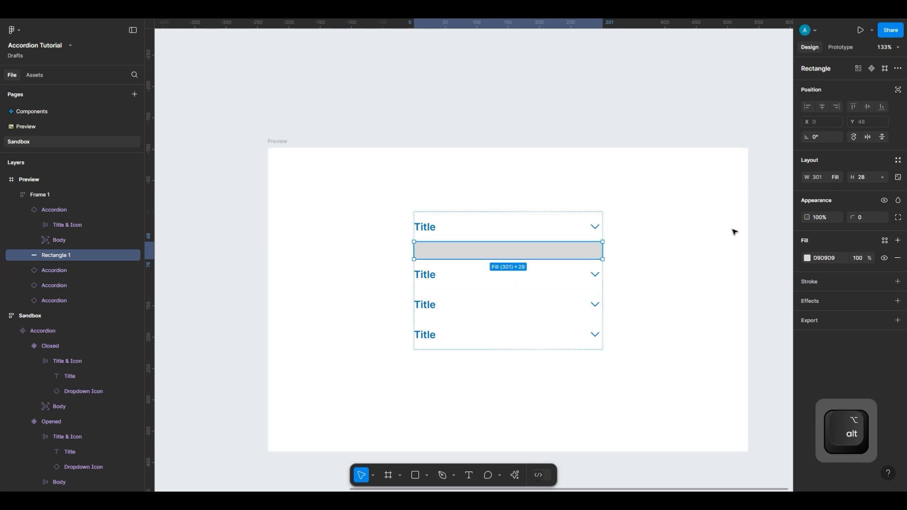
type("1")
key("Return")
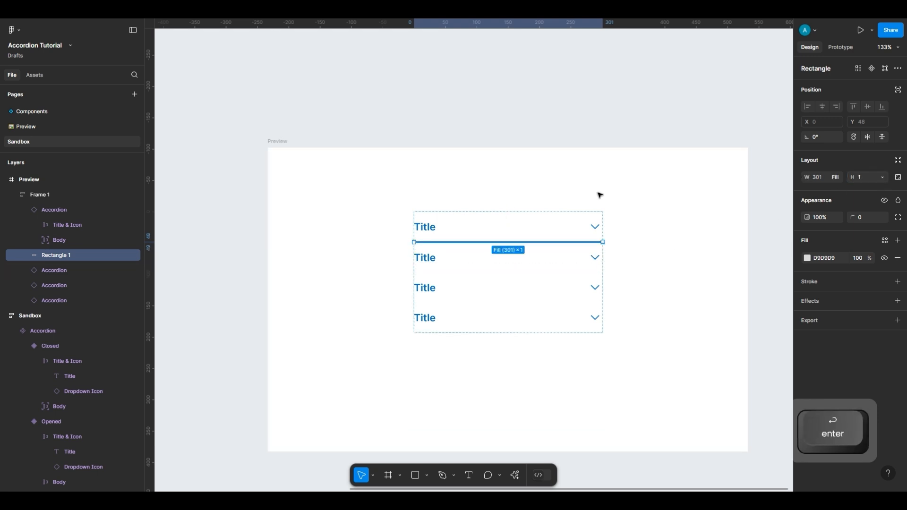
Step: Duplicate the divider twice, placing the copies between the second and third and between the third and fourth accordions
scroll(568, 241, "up", 5, "ctrl")
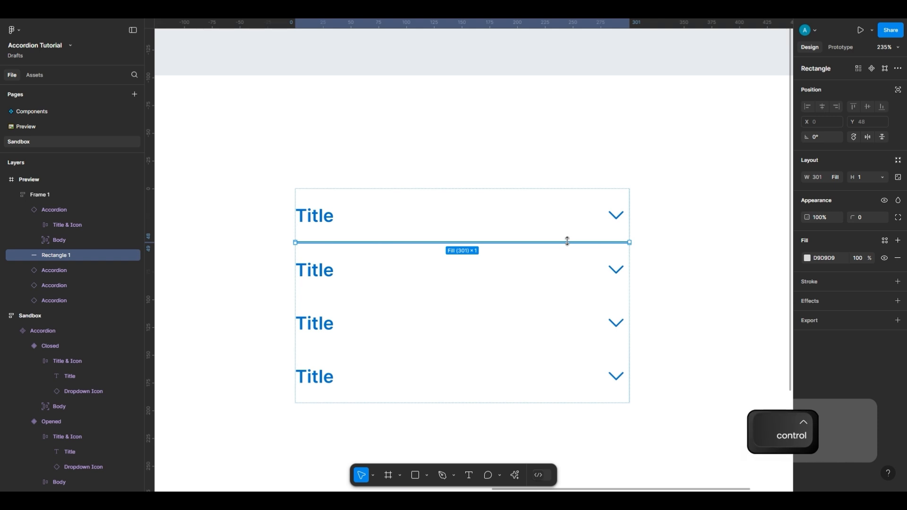
key("ctrl+d")
key("Down")
key("ctrl+d")
key("Down")
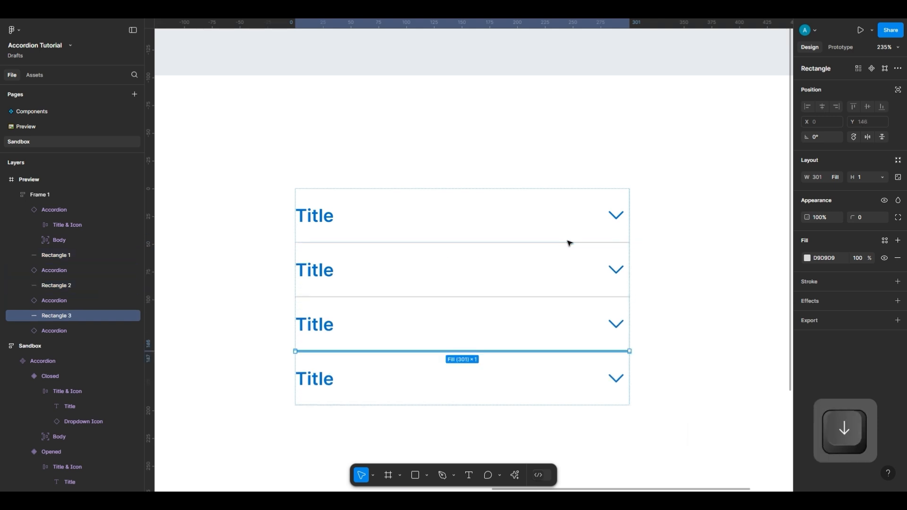
left_click(651, 233)
Step: Run the Preview frame's prototype inline and test opening and closing the first two accordions
scroll(651, 233, "down", 2)
left_click_drag(658, 260, 603, 214)
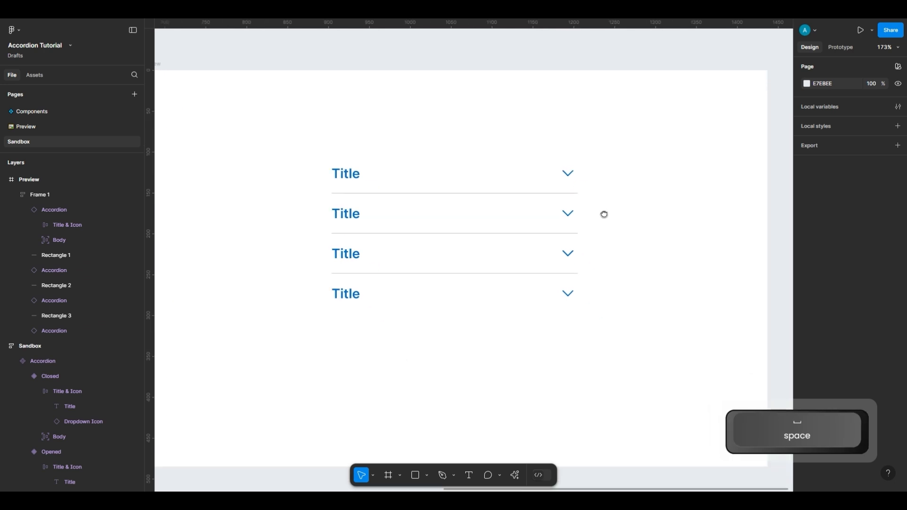
scroll(603, 214, "down", 1)
left_click(212, 82)
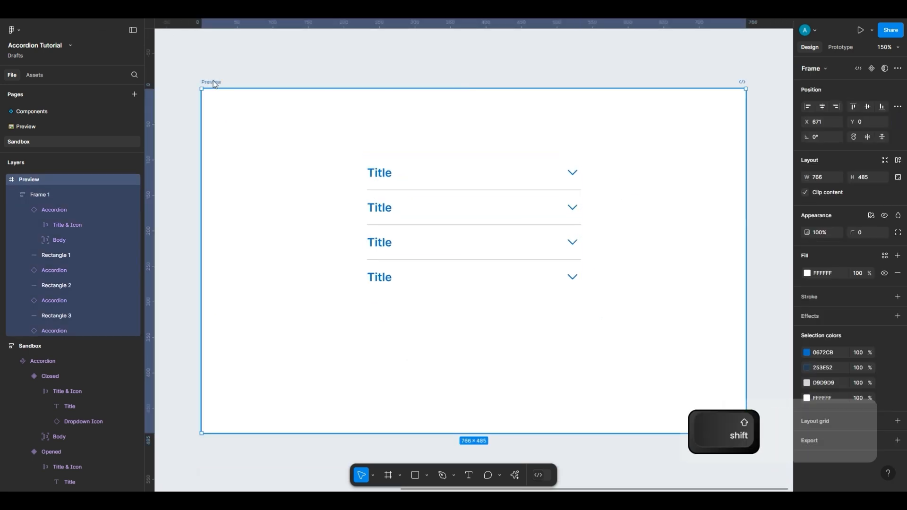
key("shift+space")
left_click(309, 97)
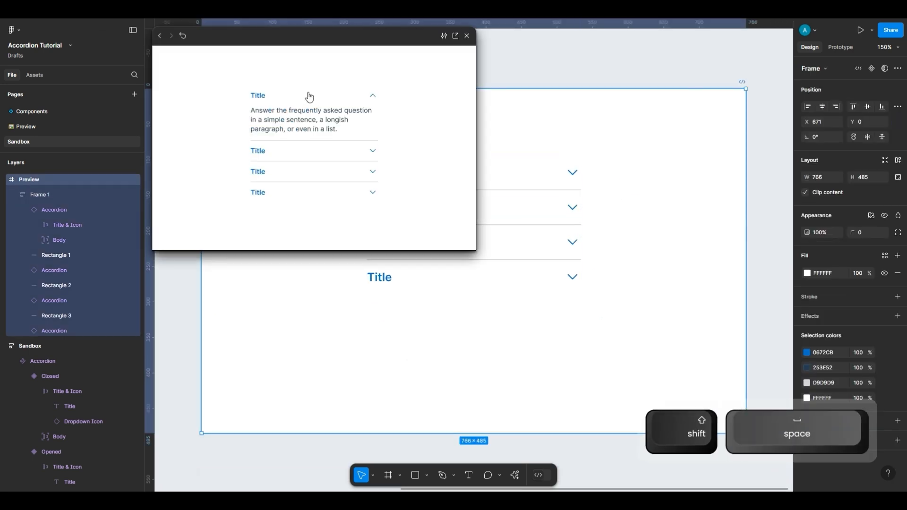
left_click(321, 152)
left_click(321, 152)
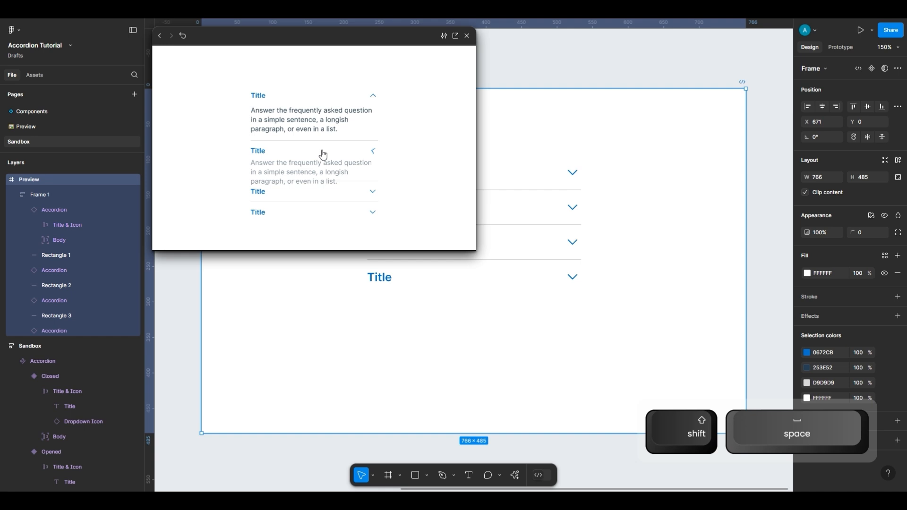
left_click(325, 106)
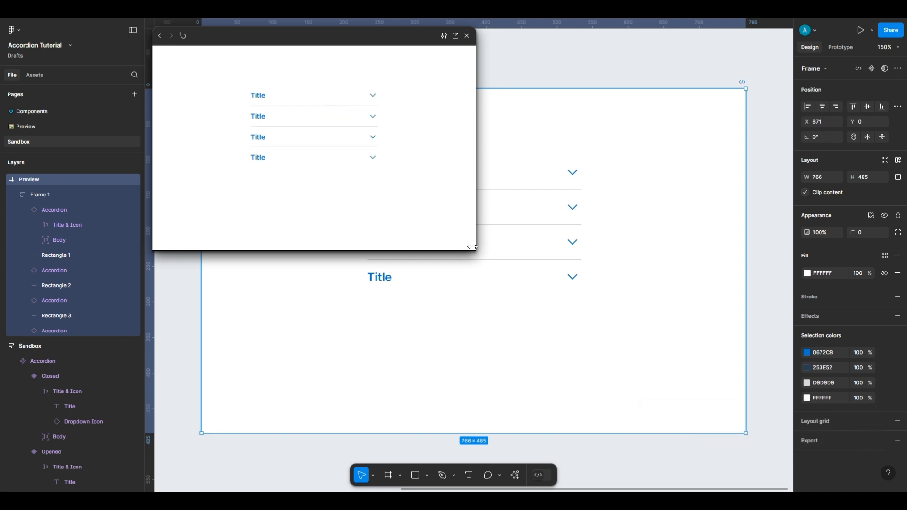